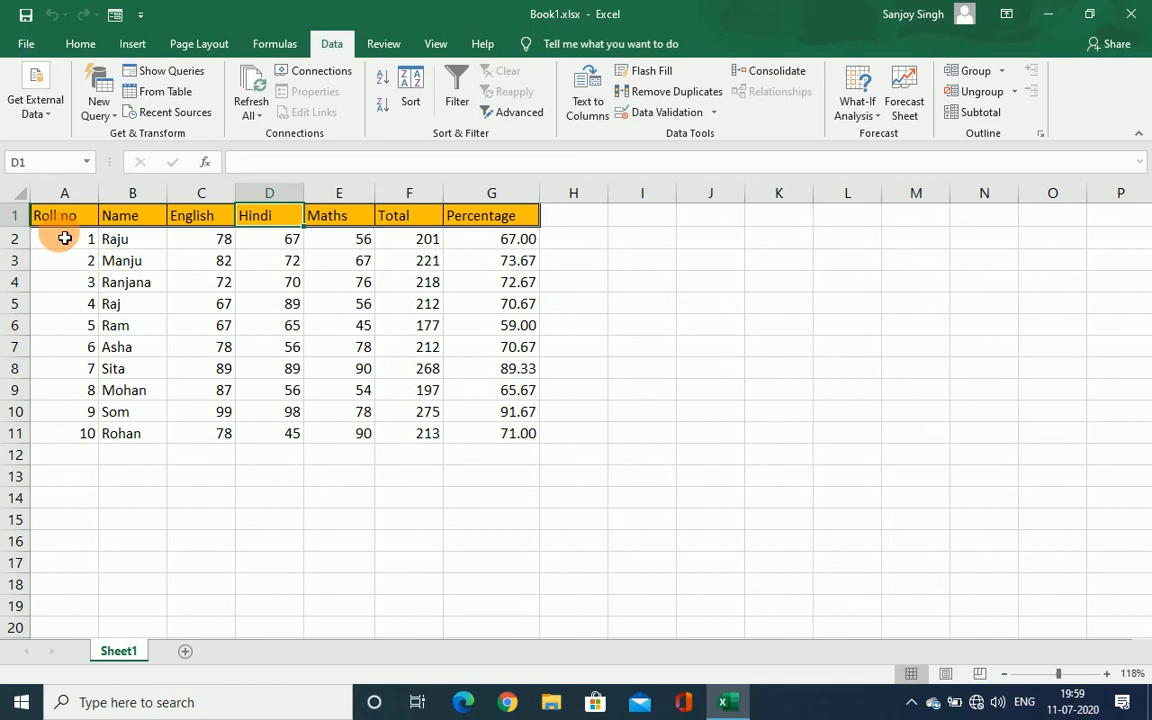
Examine the marks table's Roll no and Name columns, its first two record rows and their header cells
{"action": "left_click", "coordinate": [65, 193]}
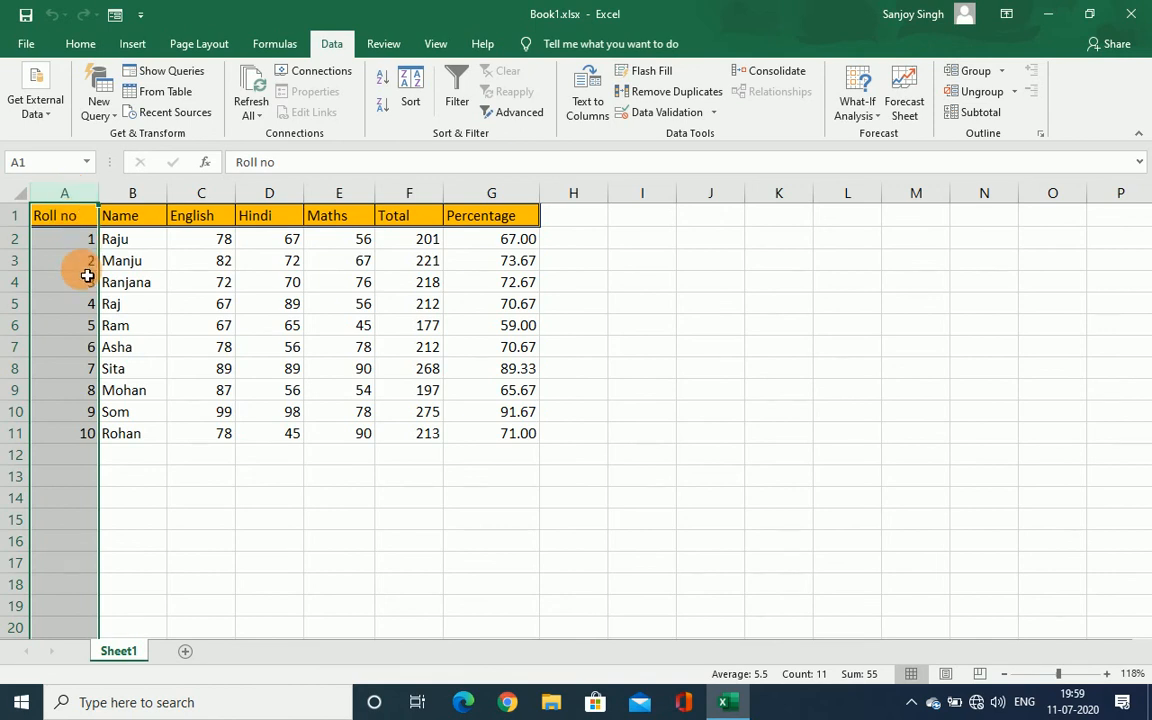
{"action": "left_click", "coordinate": [133, 193]}
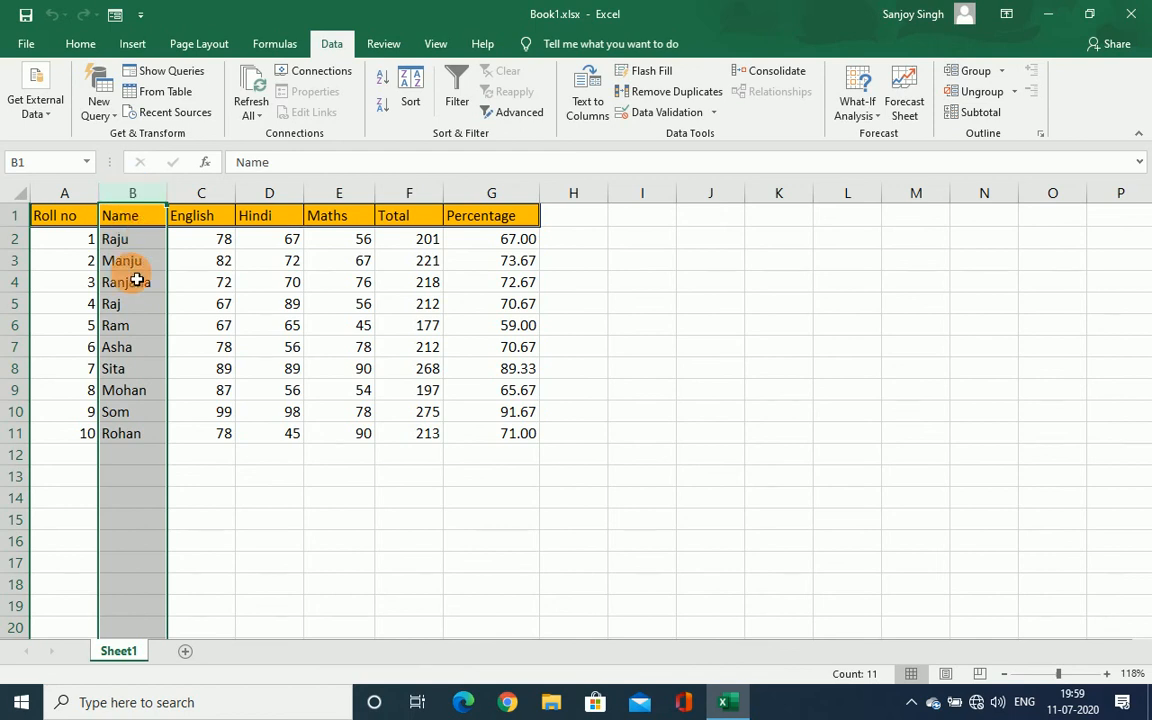
{"action": "left_click", "coordinate": [28, 238]}
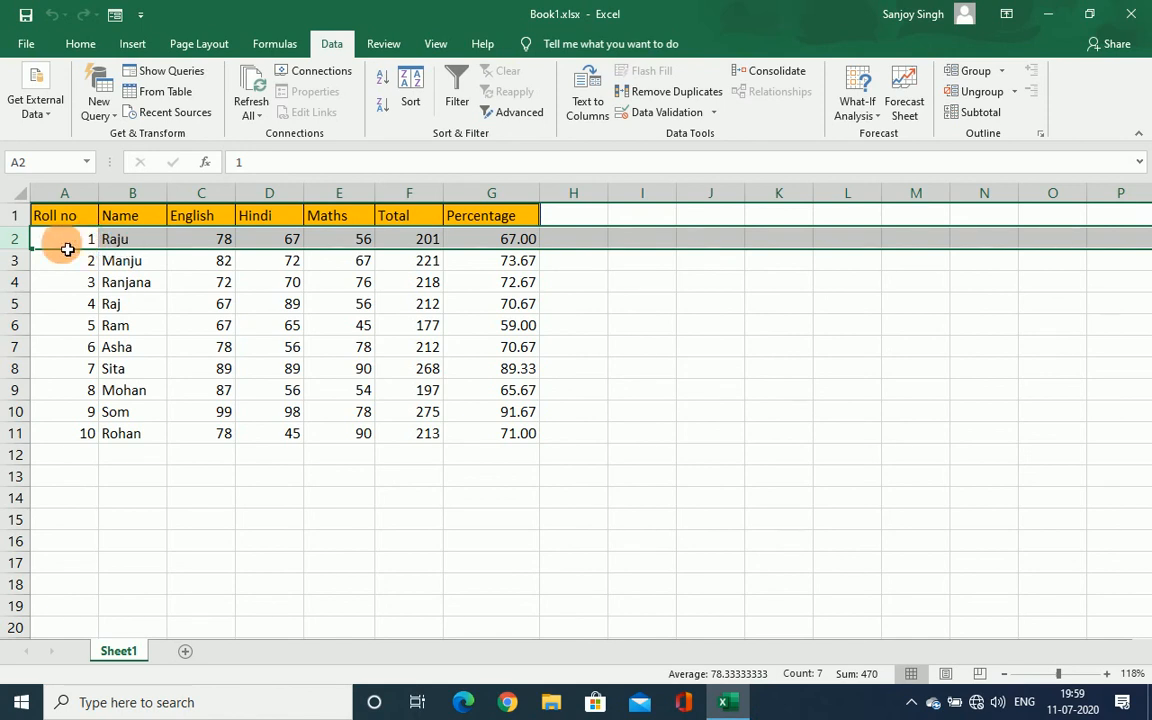
{"action": "left_click", "coordinate": [16, 262]}
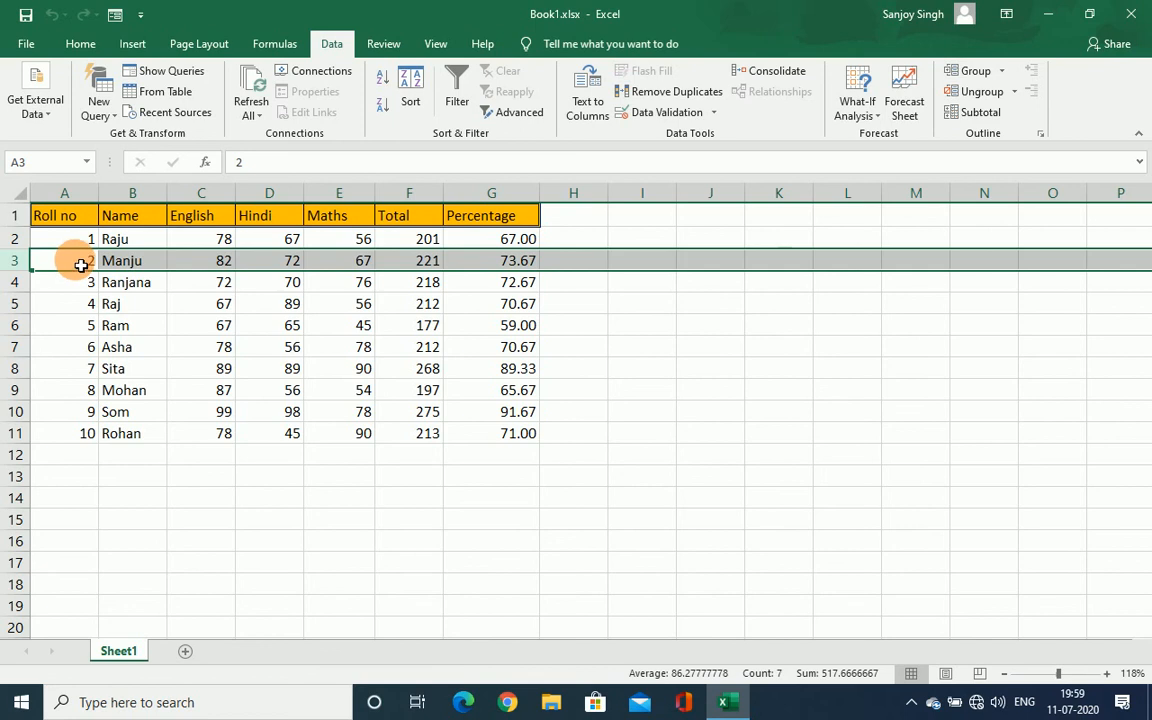
{"action": "left_click", "coordinate": [108, 222]}
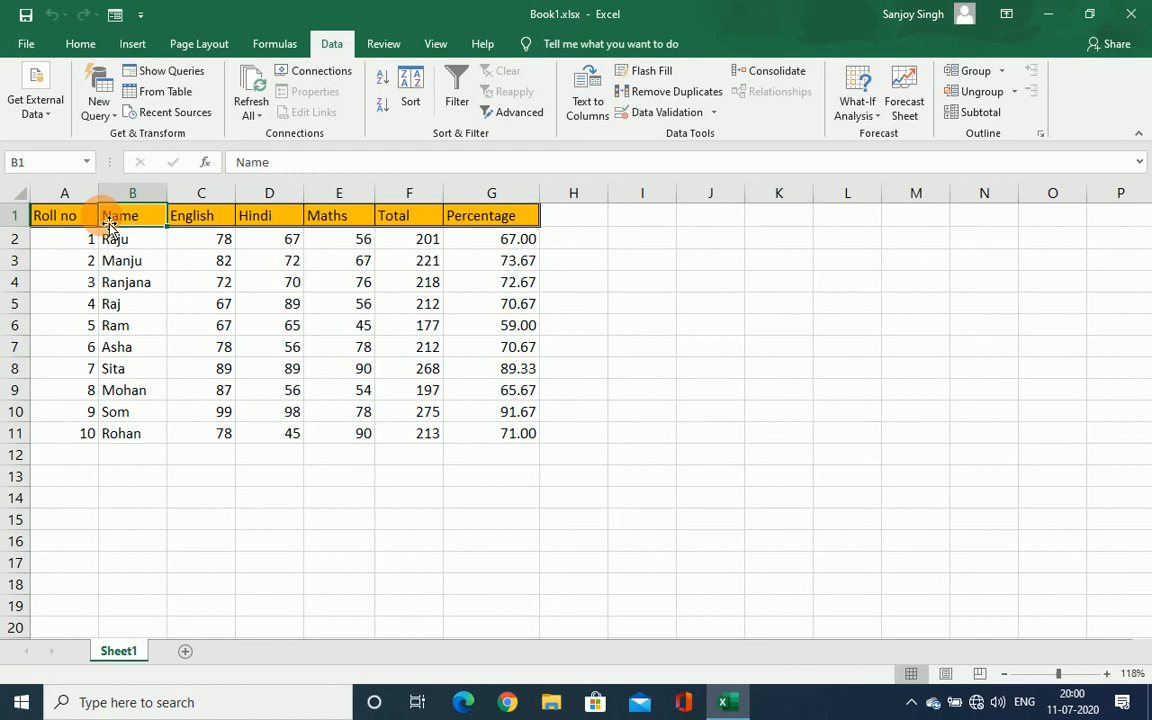
{"action": "left_click", "coordinate": [38, 222]}
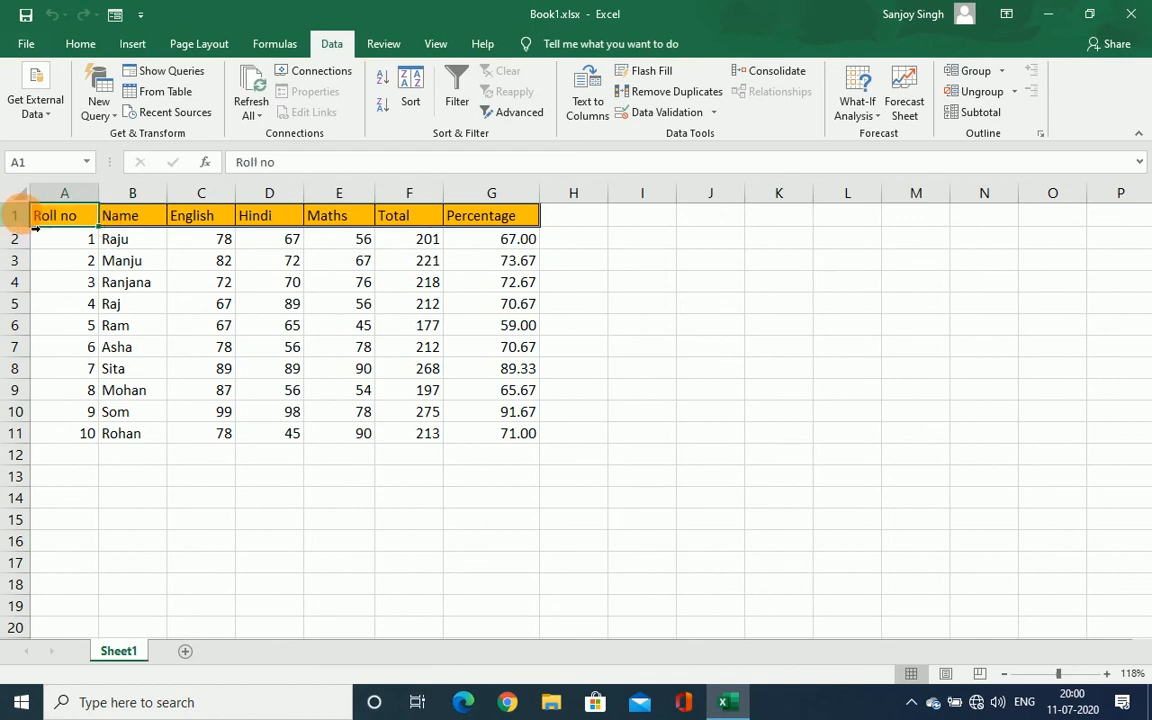
Try to open the data form with the entire header row selected
{"action": "left_click", "coordinate": [18, 214]}
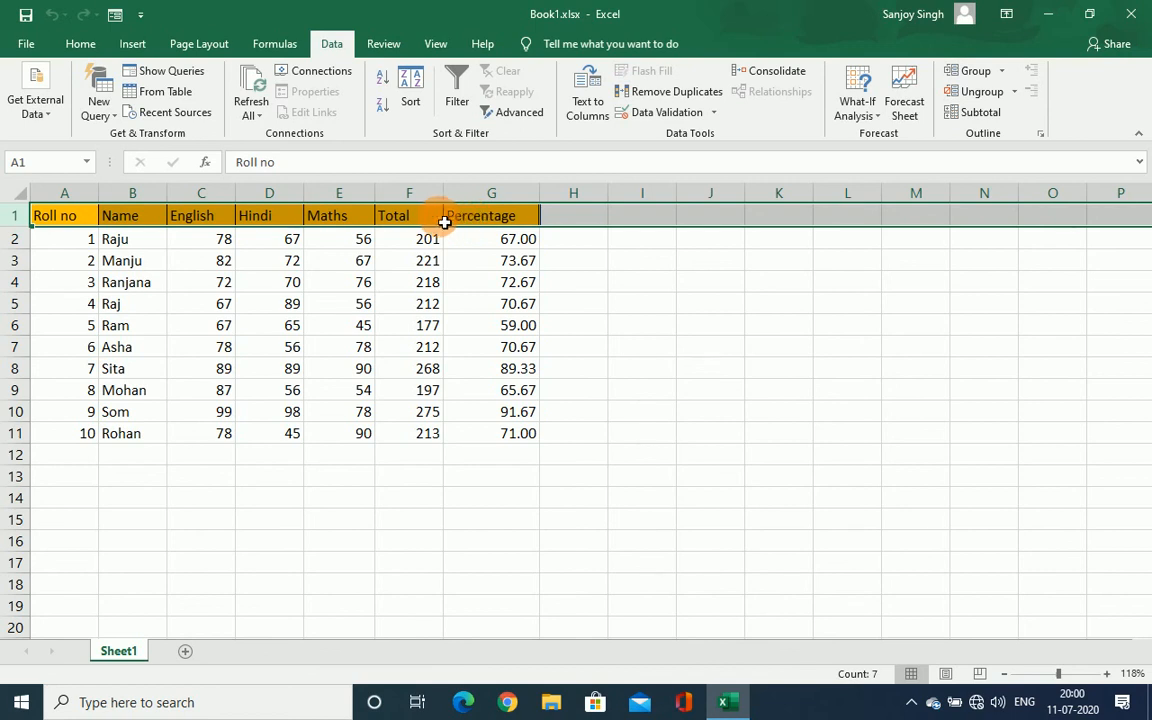
{"action": "left_click", "coordinate": [115, 27]}
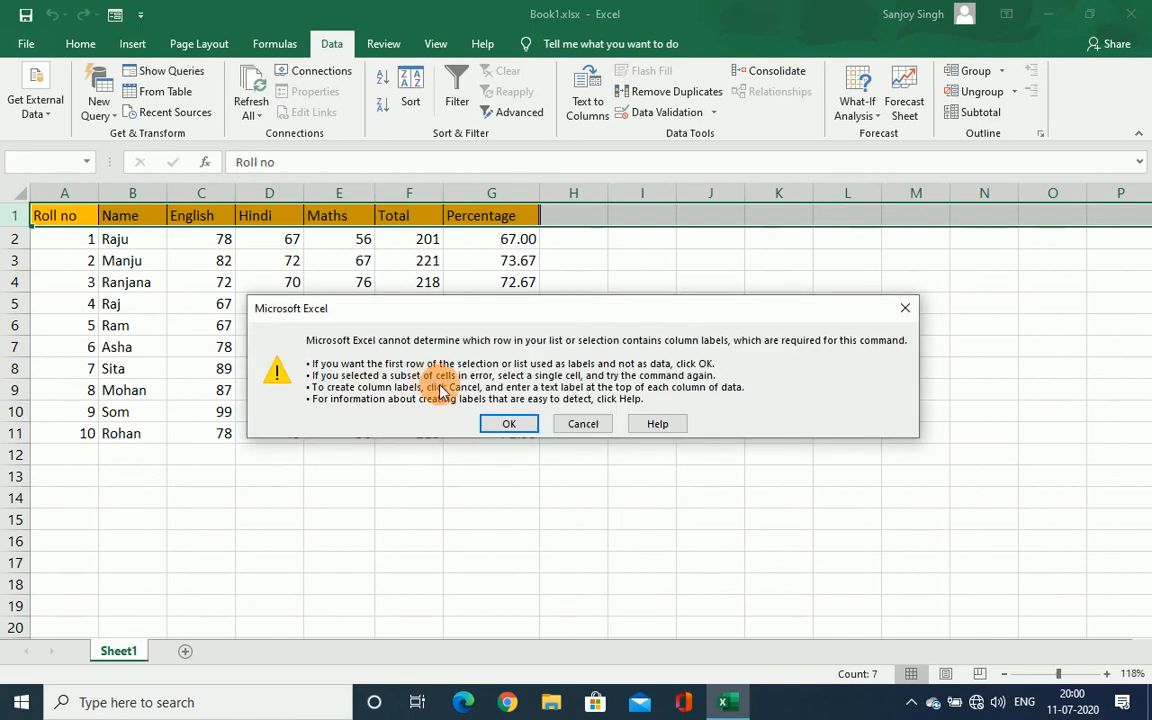
{"action": "left_click", "coordinate": [515, 424]}
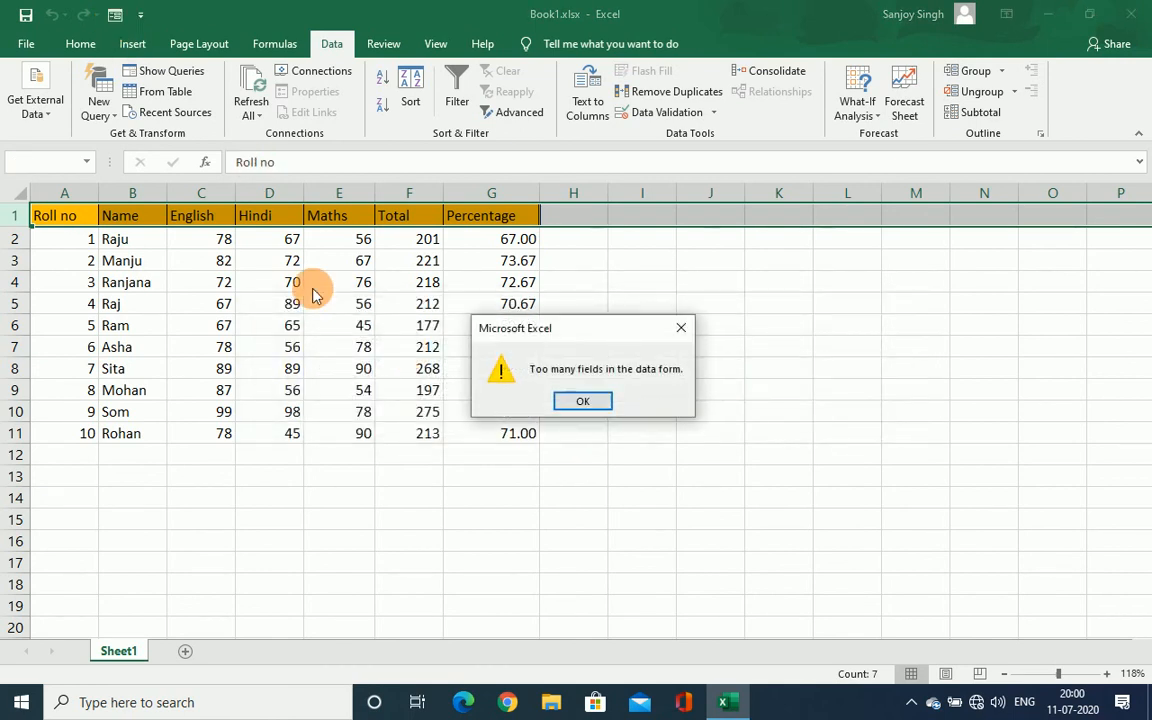
{"action": "left_click", "coordinate": [592, 401]}
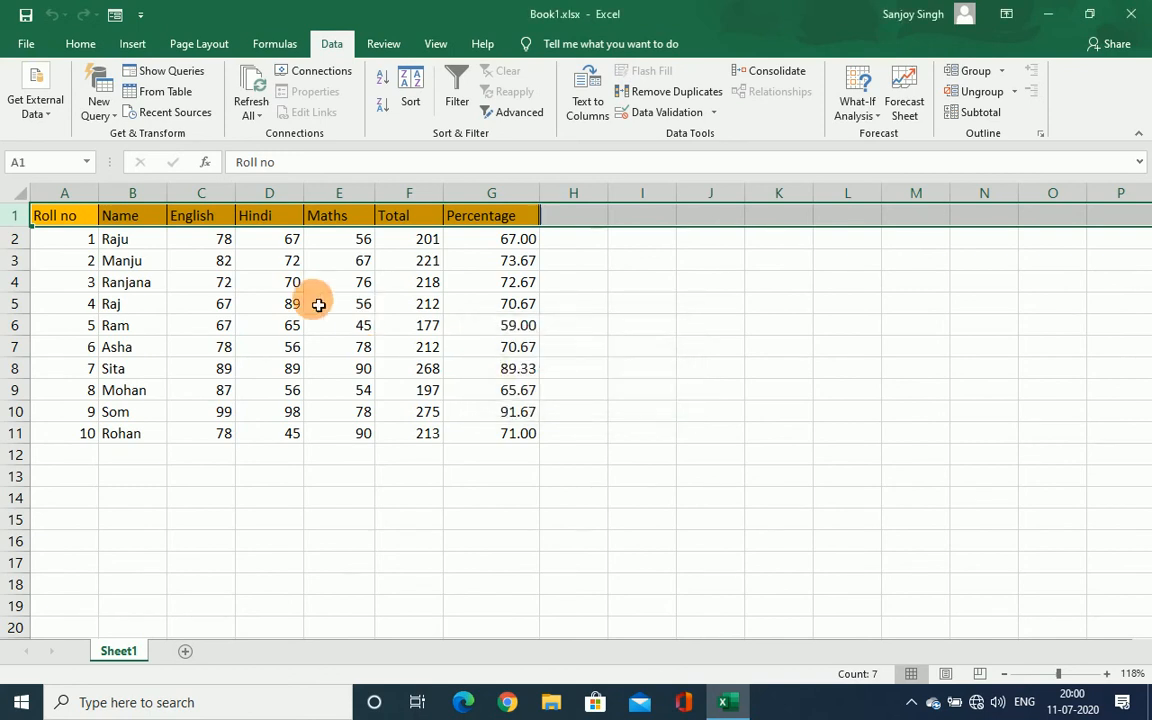
Open the data form from a single cell inside the table and set the first record's Roll no to 5
{"action": "left_click", "coordinate": [316, 312]}
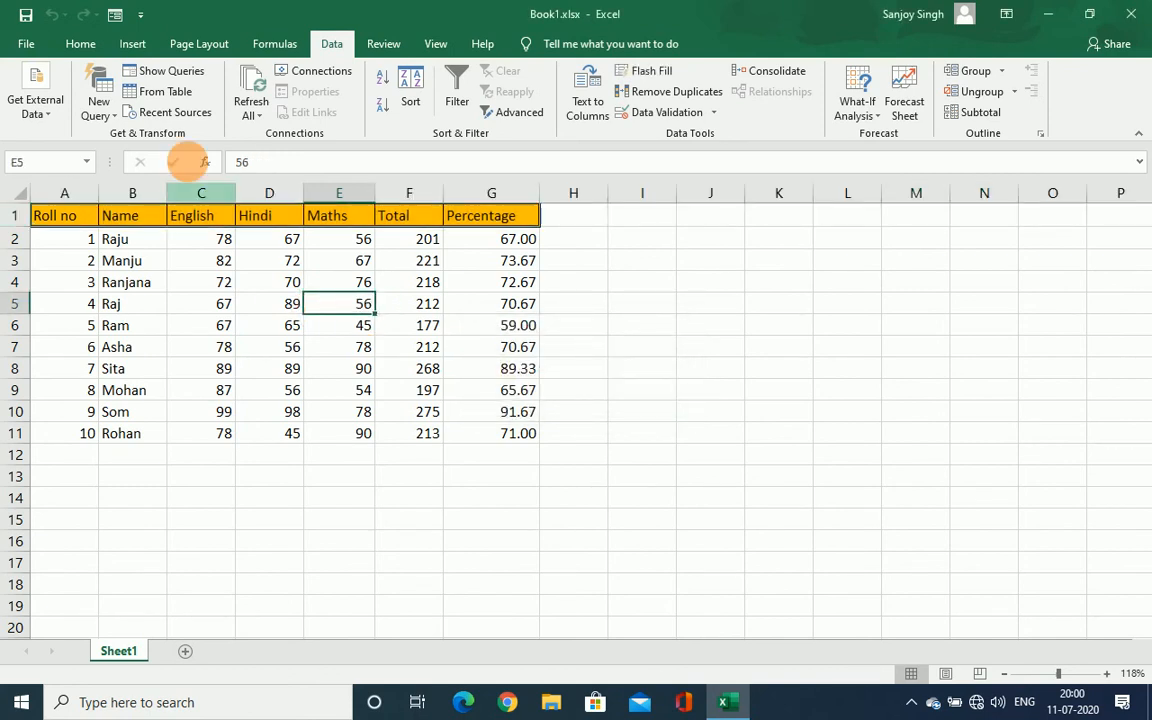
{"action": "left_click", "coordinate": [115, 15]}
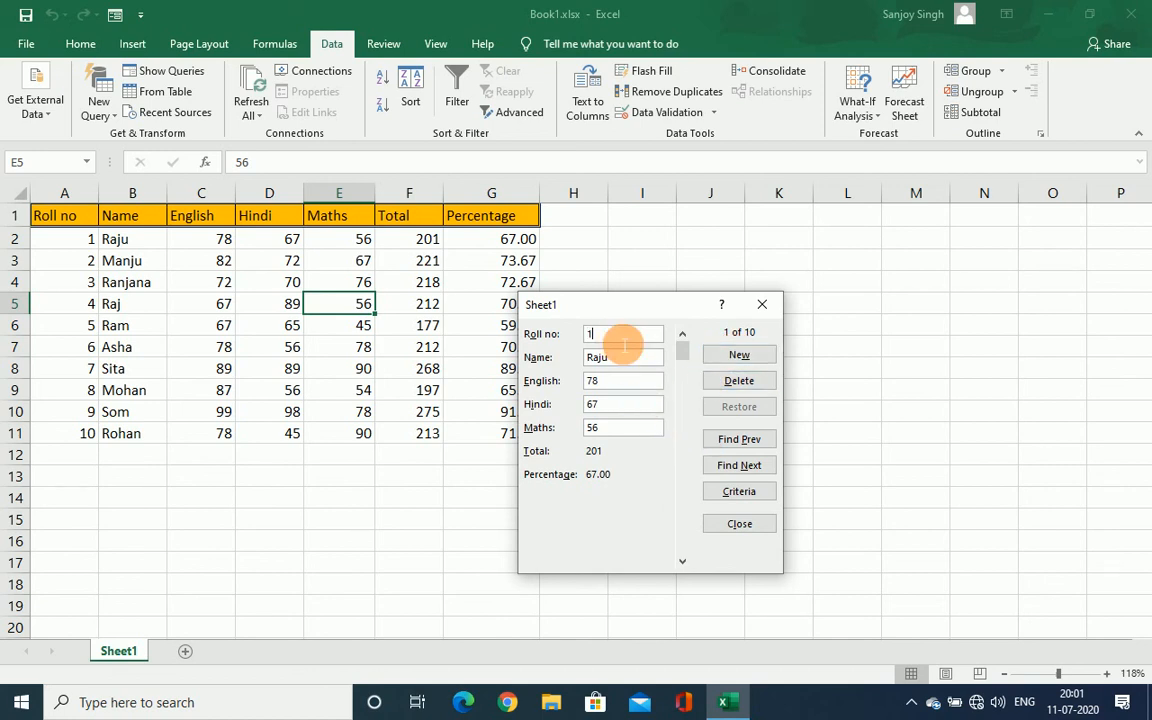
{"action": "key", "text": "BackSpace"}
{"action": "type", "text": "5"}
{"action": "key", "text": "Return"}
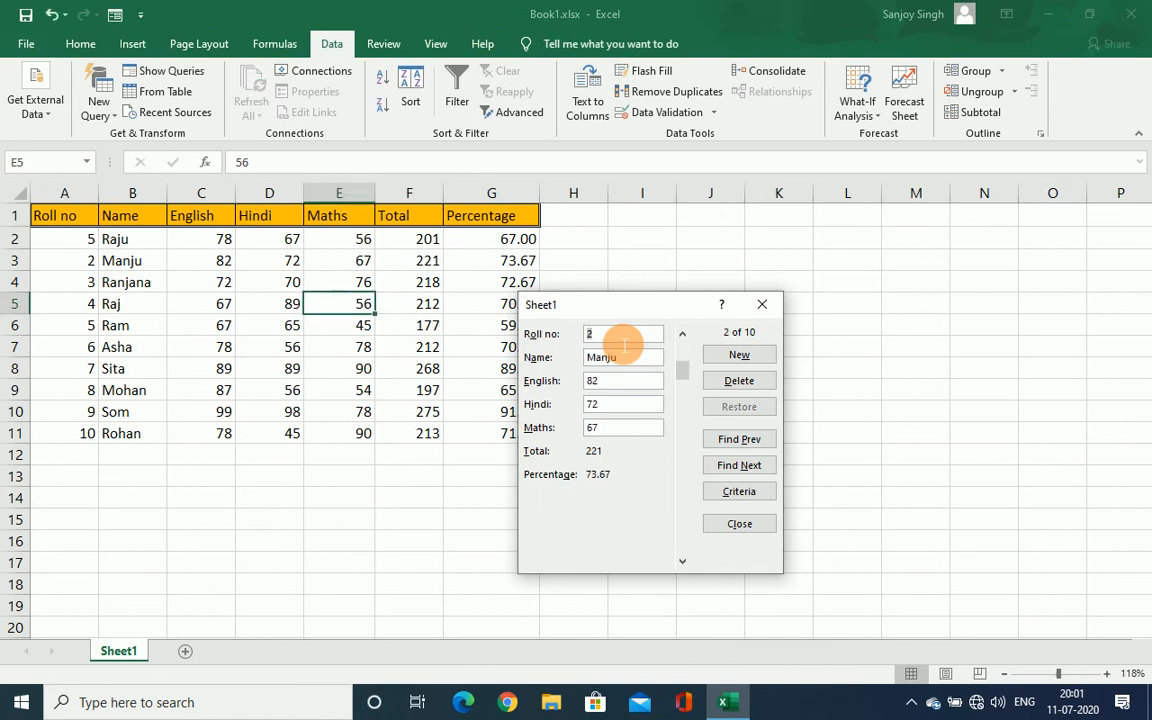
Search the records in the data form with the criterion Roll no 5, and close the form
{"action": "left_click", "coordinate": [736, 495]}
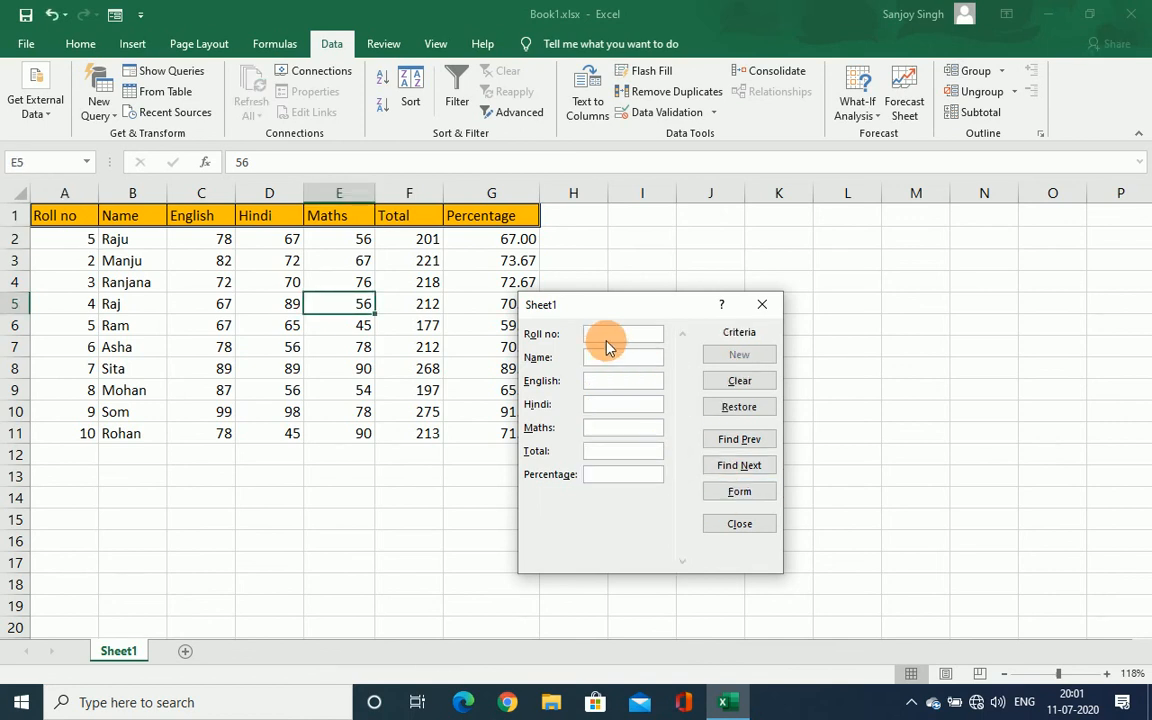
{"action": "type", "text": "5"}
{"action": "key", "text": "Return"}
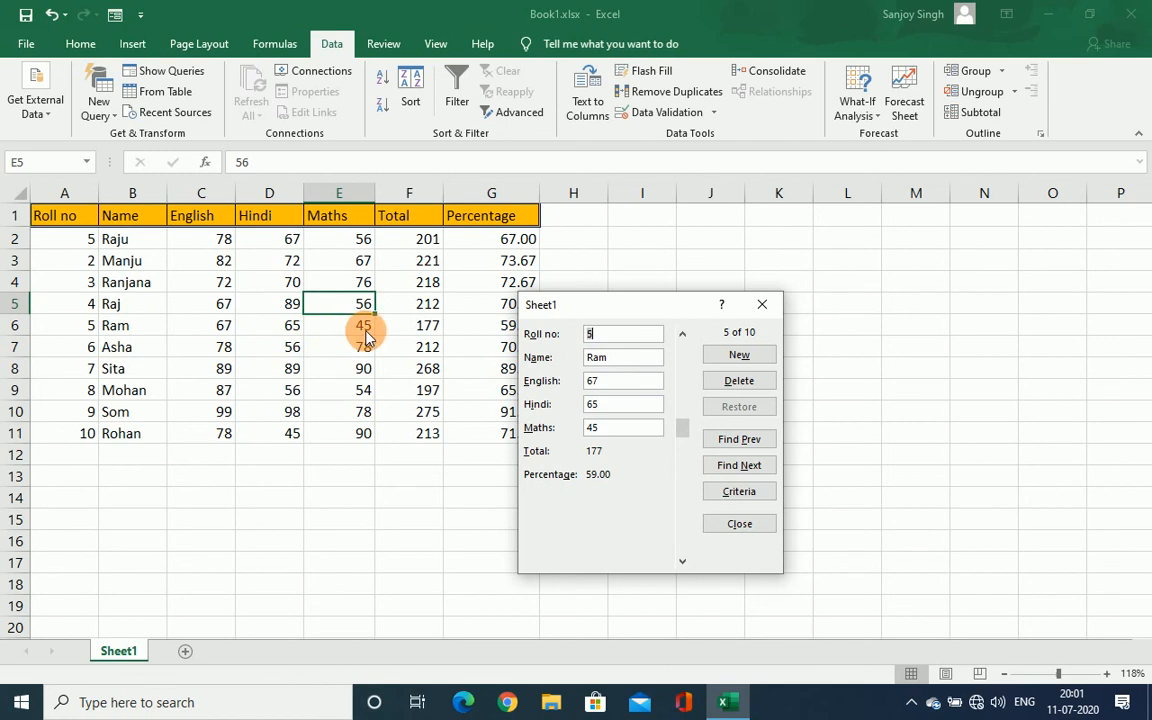
{"action": "left_click", "coordinate": [763, 312]}
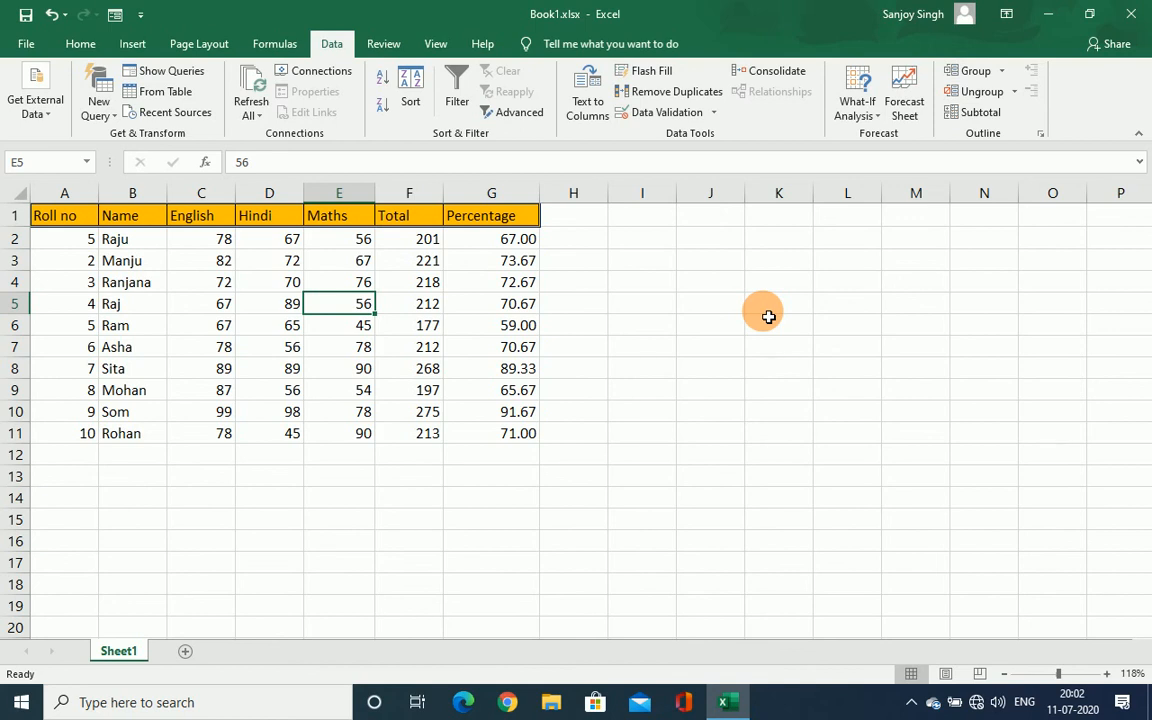
Turn on filtering for the marks table and filter the Hindi column to show only the value 67
{"action": "left_click", "coordinate": [292, 222]}
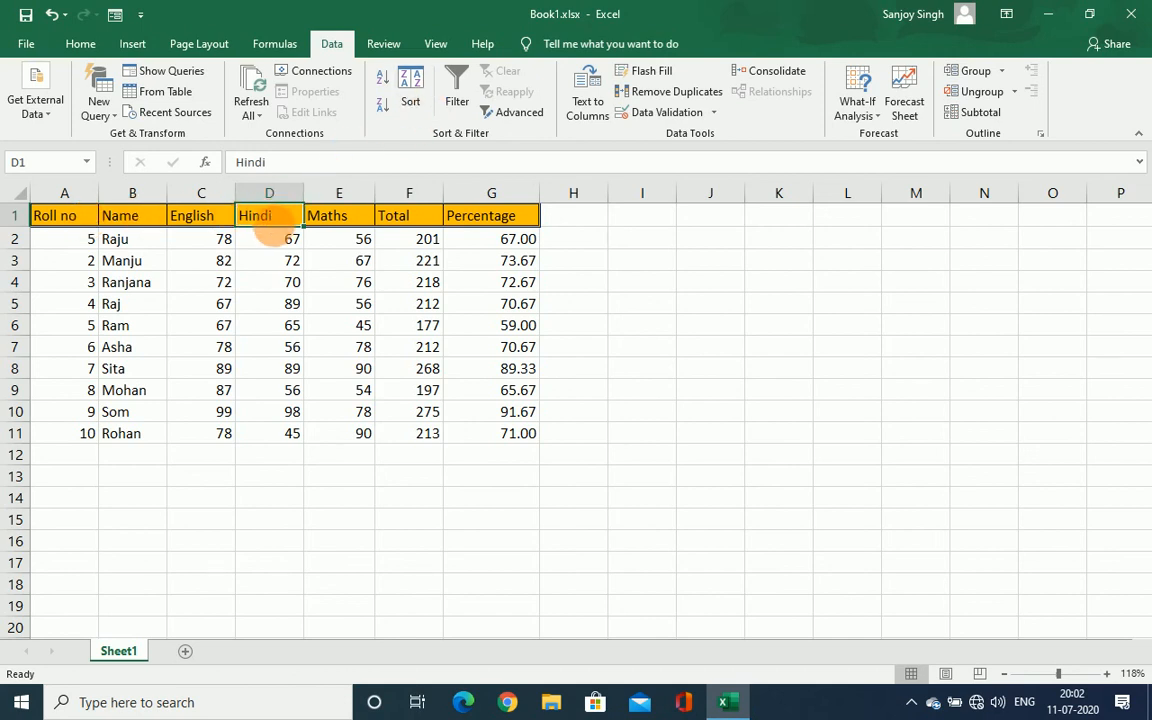
{"action": "left_click", "coordinate": [277, 232]}
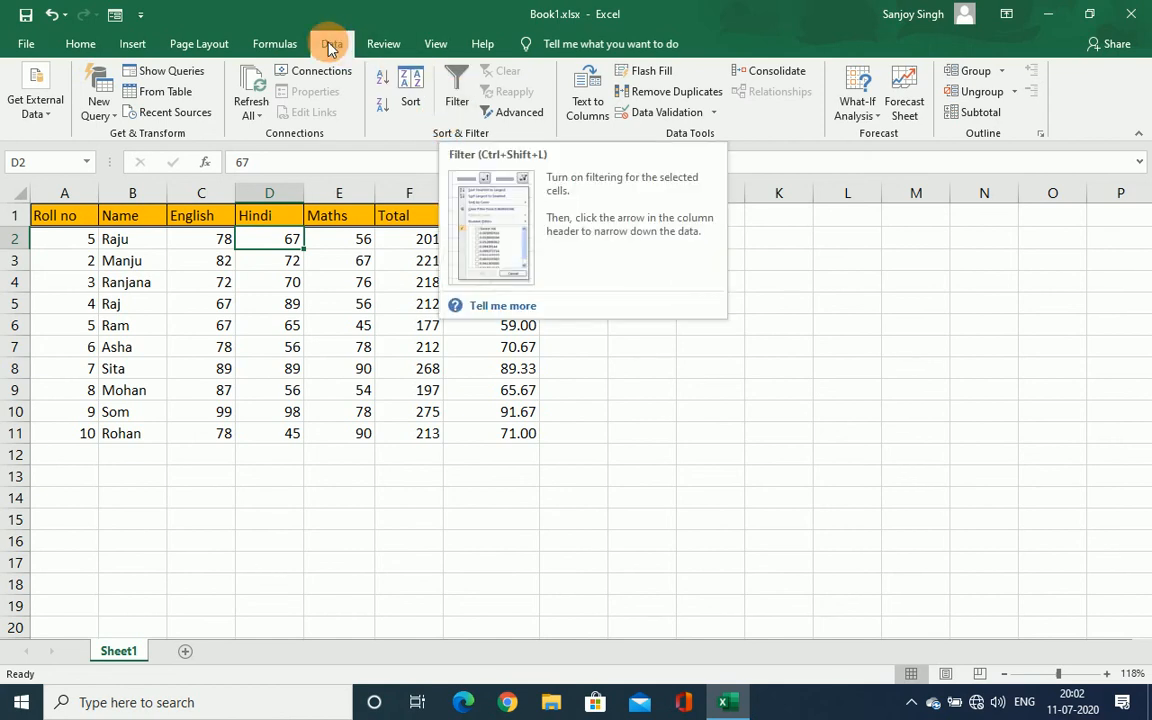
{"action": "left_click", "coordinate": [449, 101]}
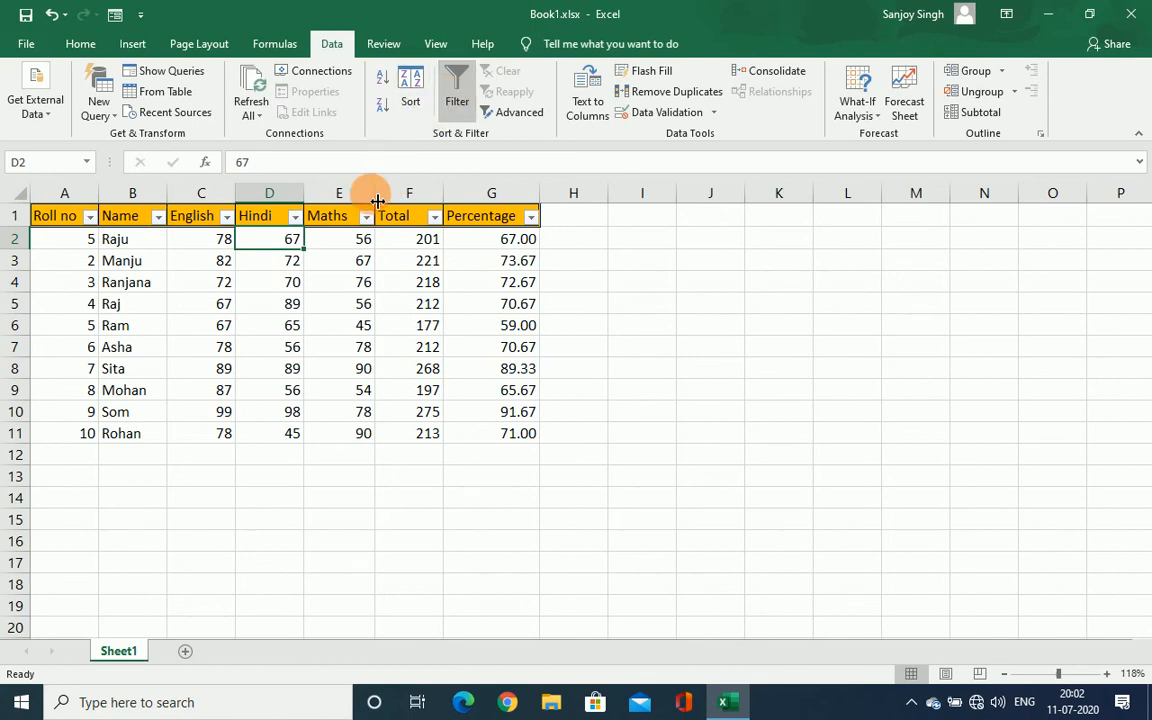
{"action": "left_click", "coordinate": [296, 217]}
{"action": "mouse_move", "coordinate": [199, 358]}
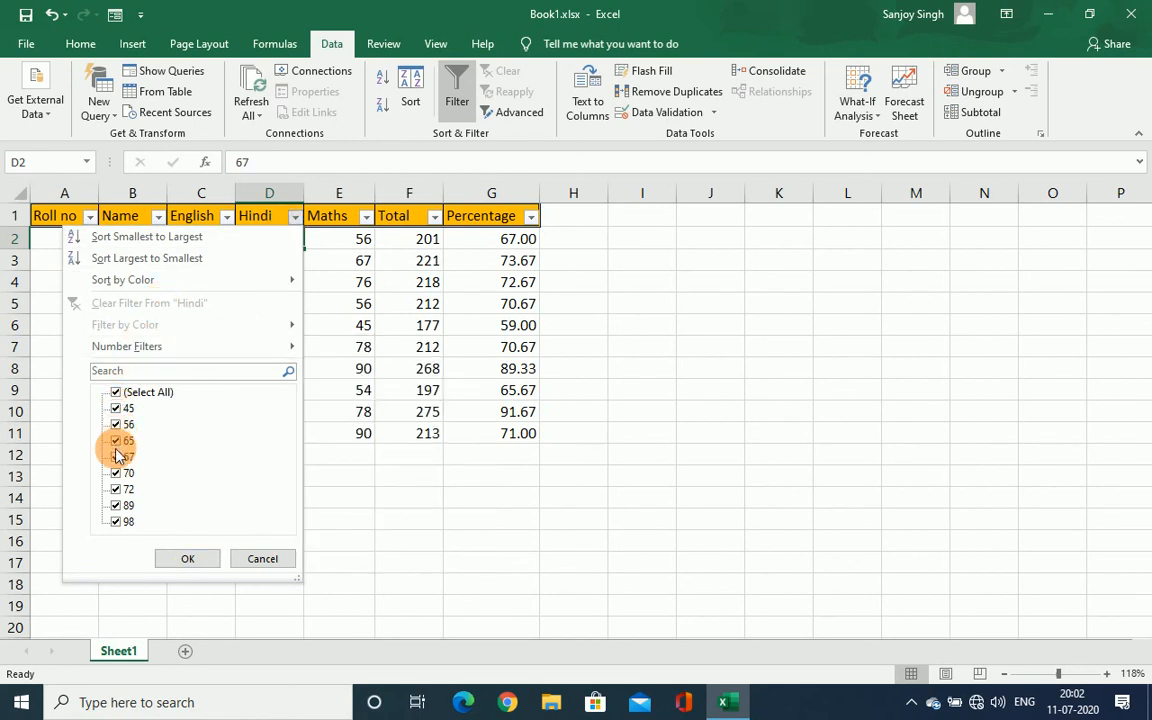
{"action": "left_click", "coordinate": [117, 393]}
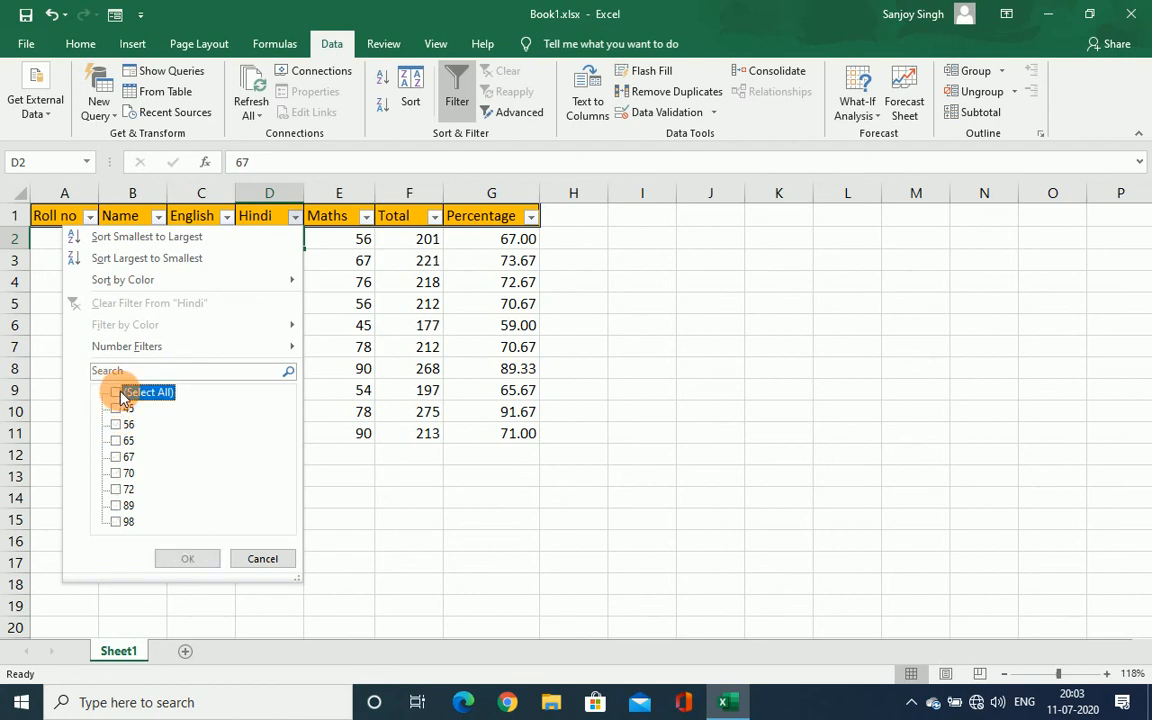
{"action": "left_click", "coordinate": [116, 457]}
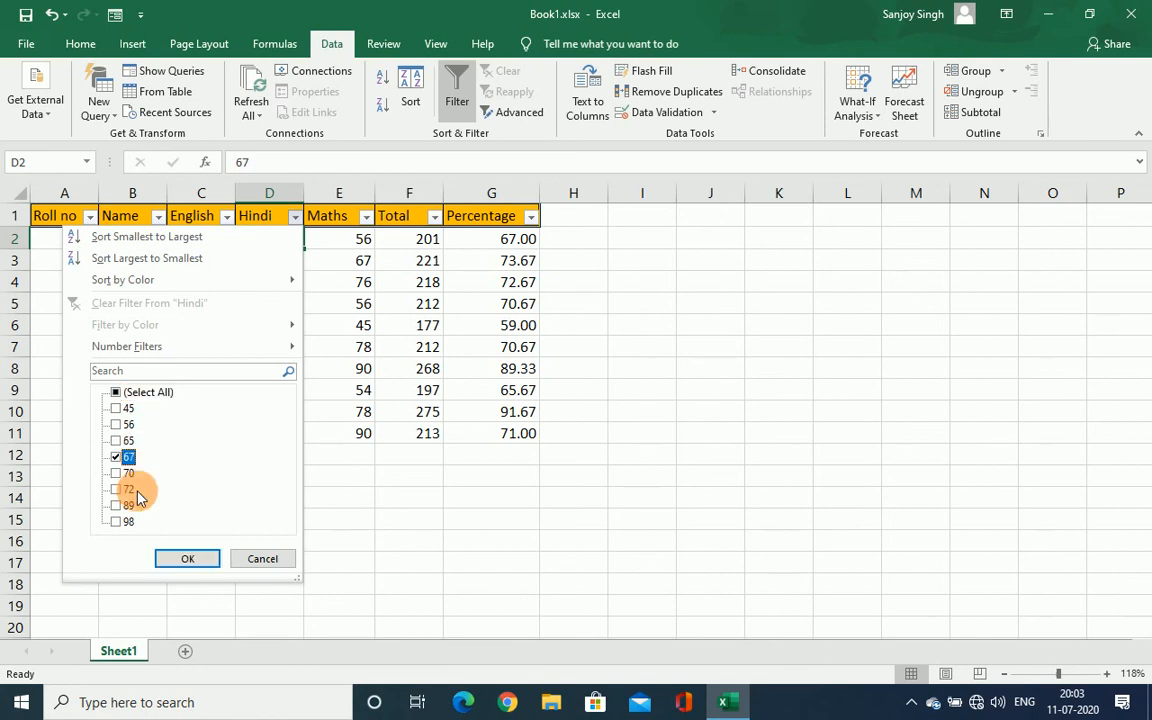
{"action": "left_click", "coordinate": [185, 559]}
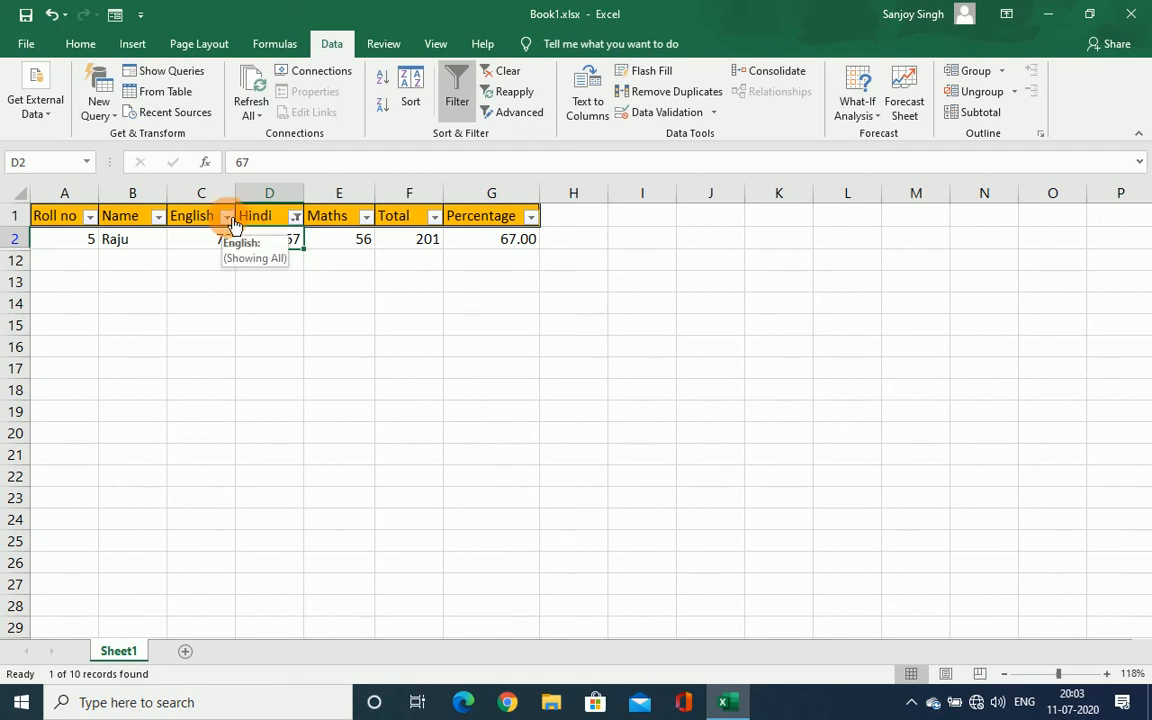
Show all values of the Hindi column again and turn off filtering for the table
{"action": "left_click", "coordinate": [295, 217]}
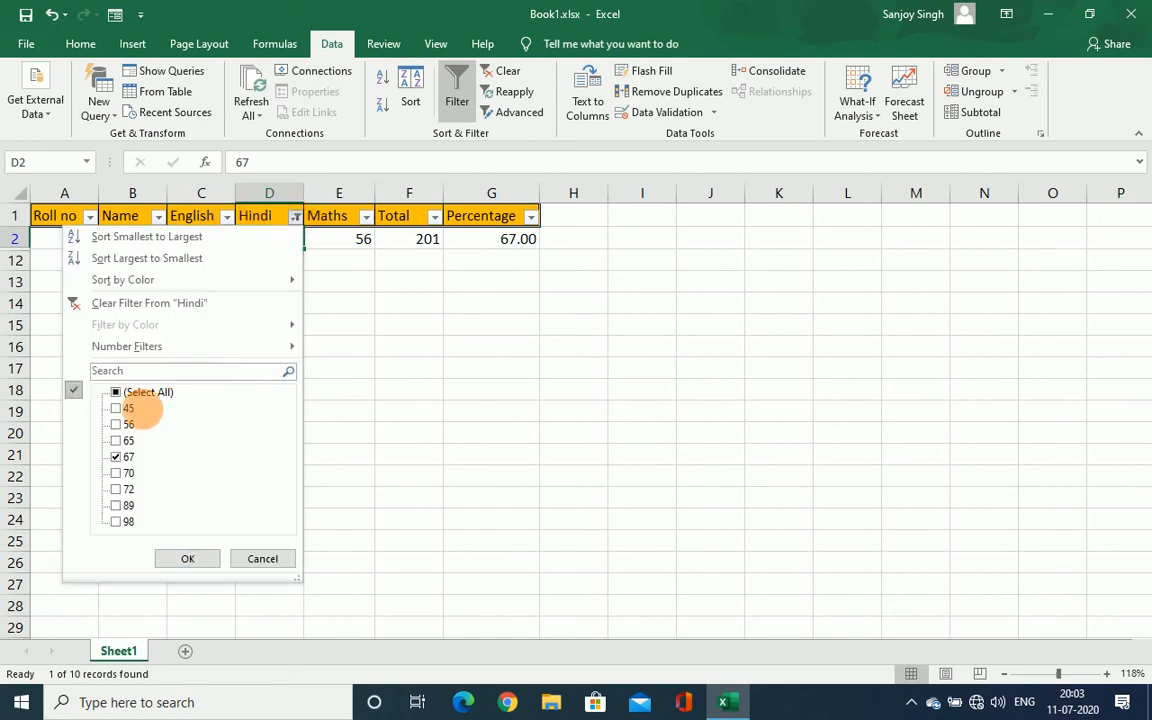
{"action": "left_click", "coordinate": [115, 408]}
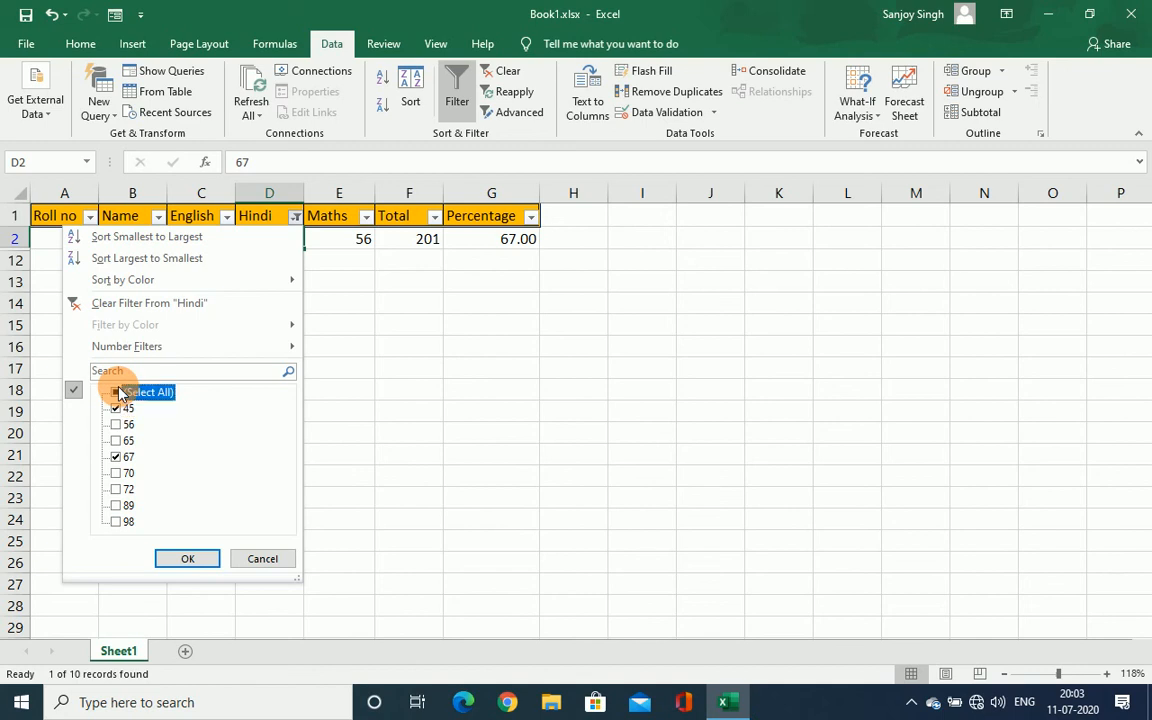
{"action": "left_click", "coordinate": [120, 392]}
{"action": "left_click", "coordinate": [190, 557]}
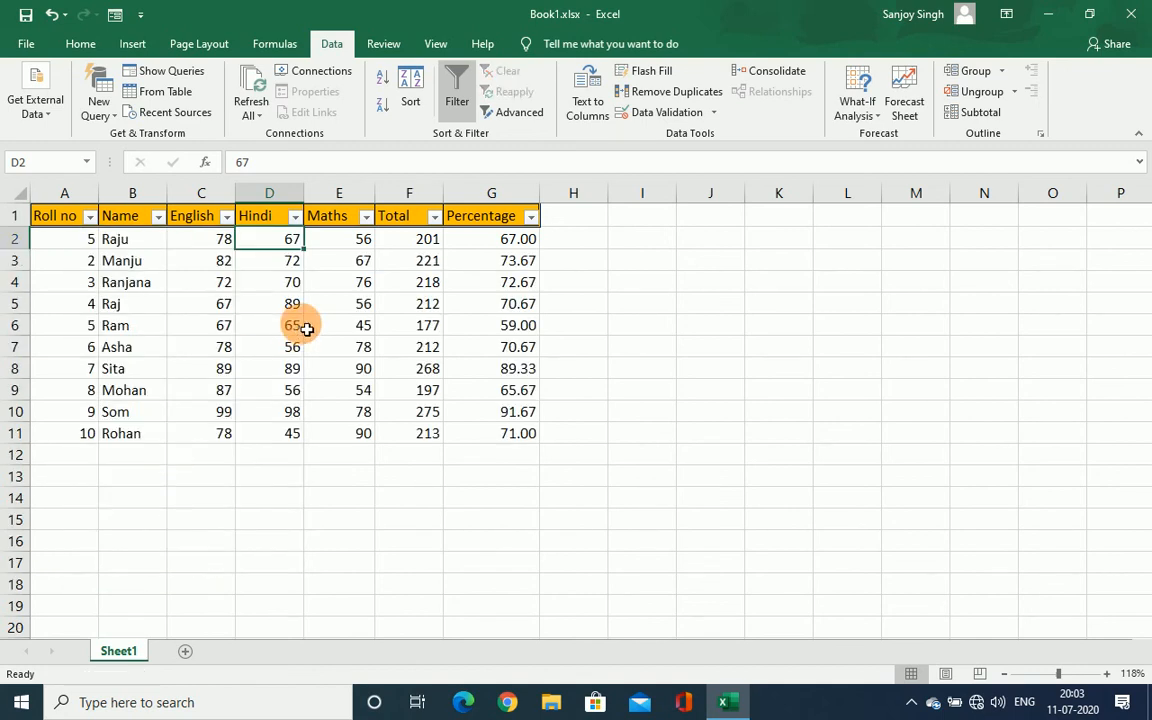
{"action": "left_click", "coordinate": [454, 100]}
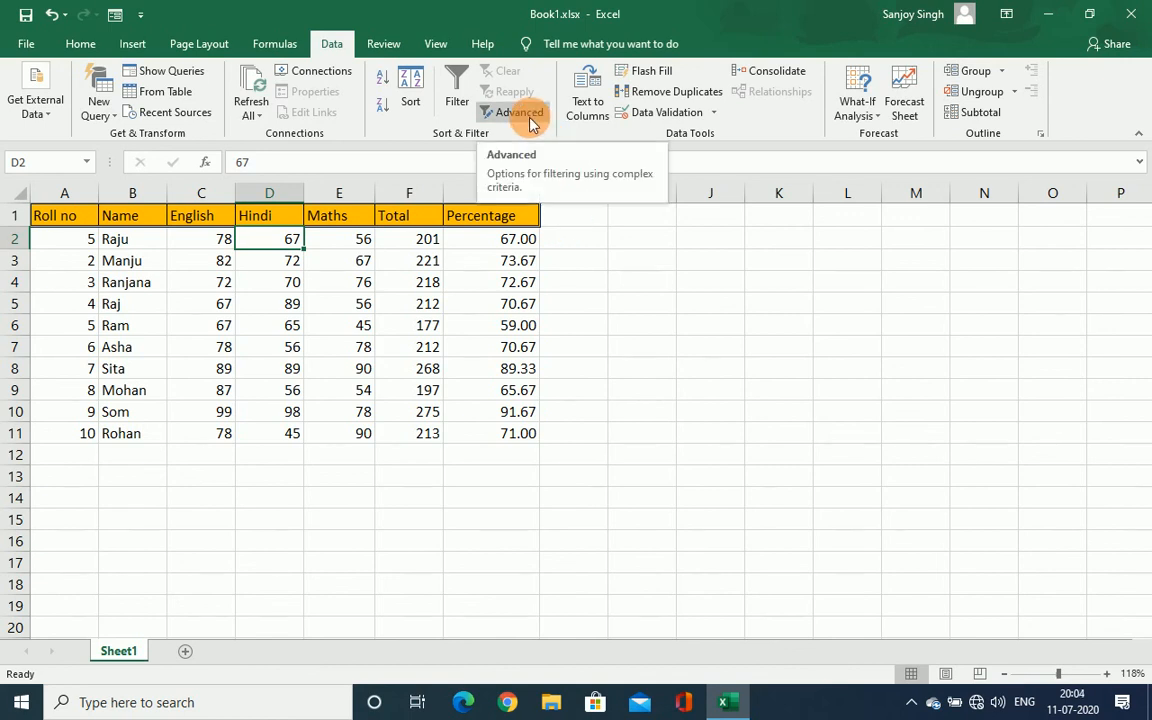
Insert three blank sheet rows above the table's header row
{"action": "left_click", "coordinate": [15, 215]}
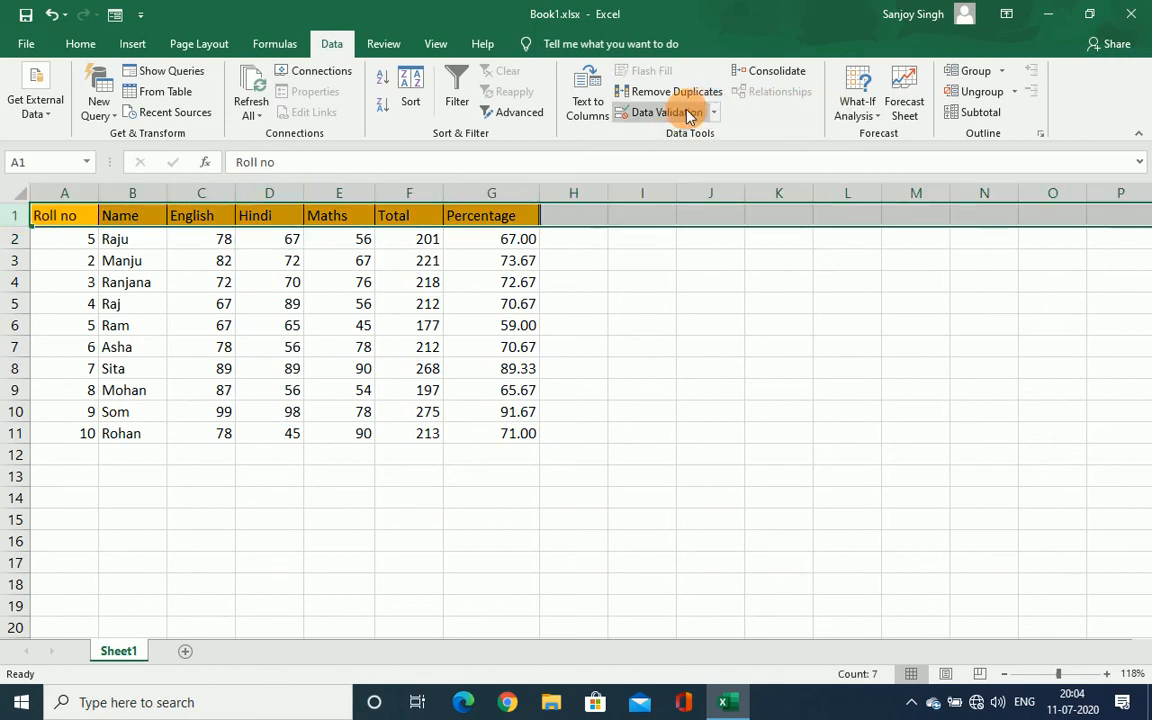
{"action": "left_click", "coordinate": [86, 42]}
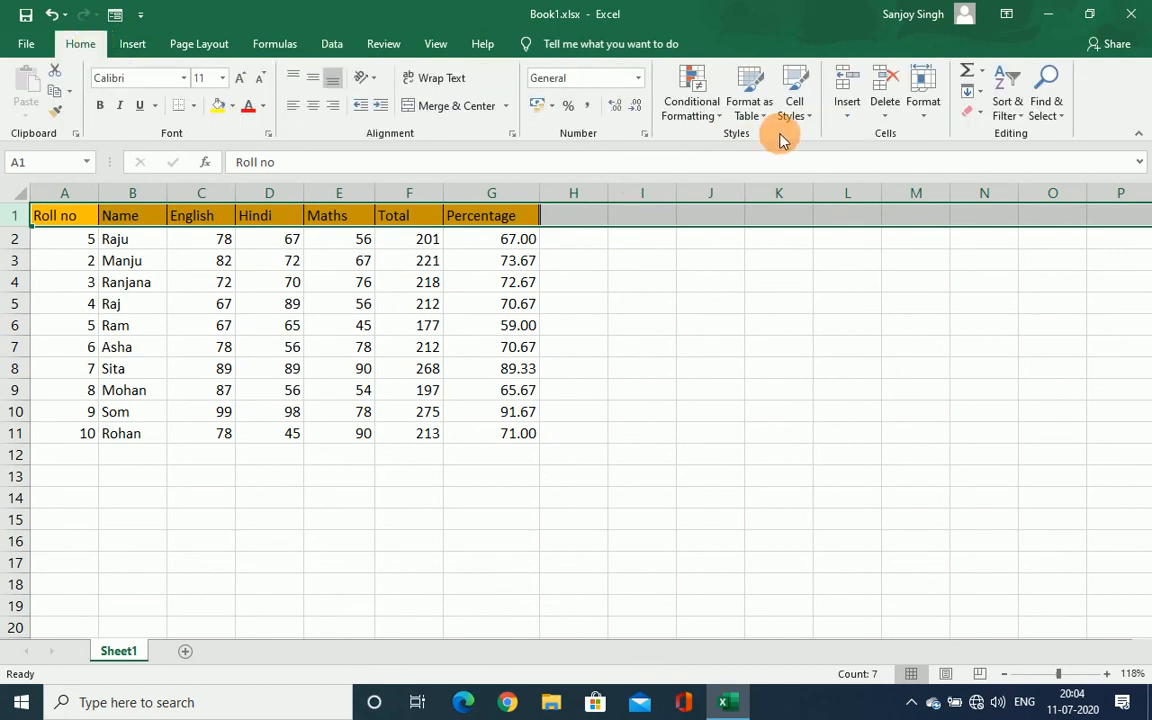
{"action": "left_click", "coordinate": [844, 116]}
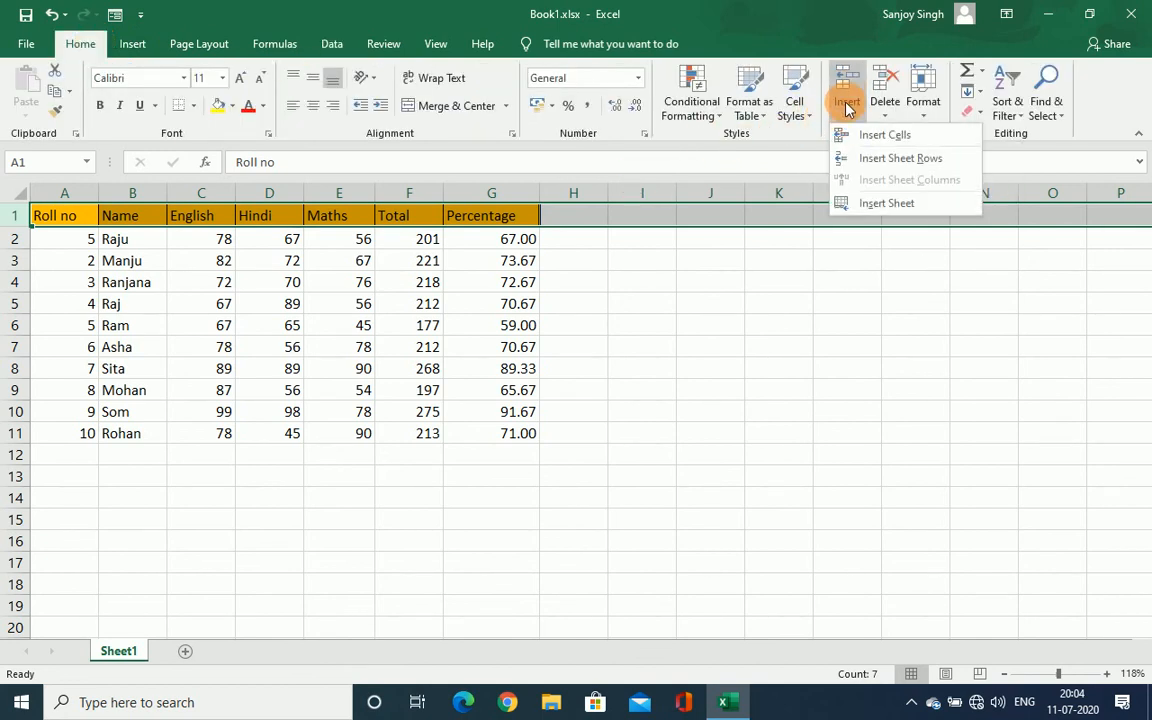
{"action": "left_click", "coordinate": [858, 158]}
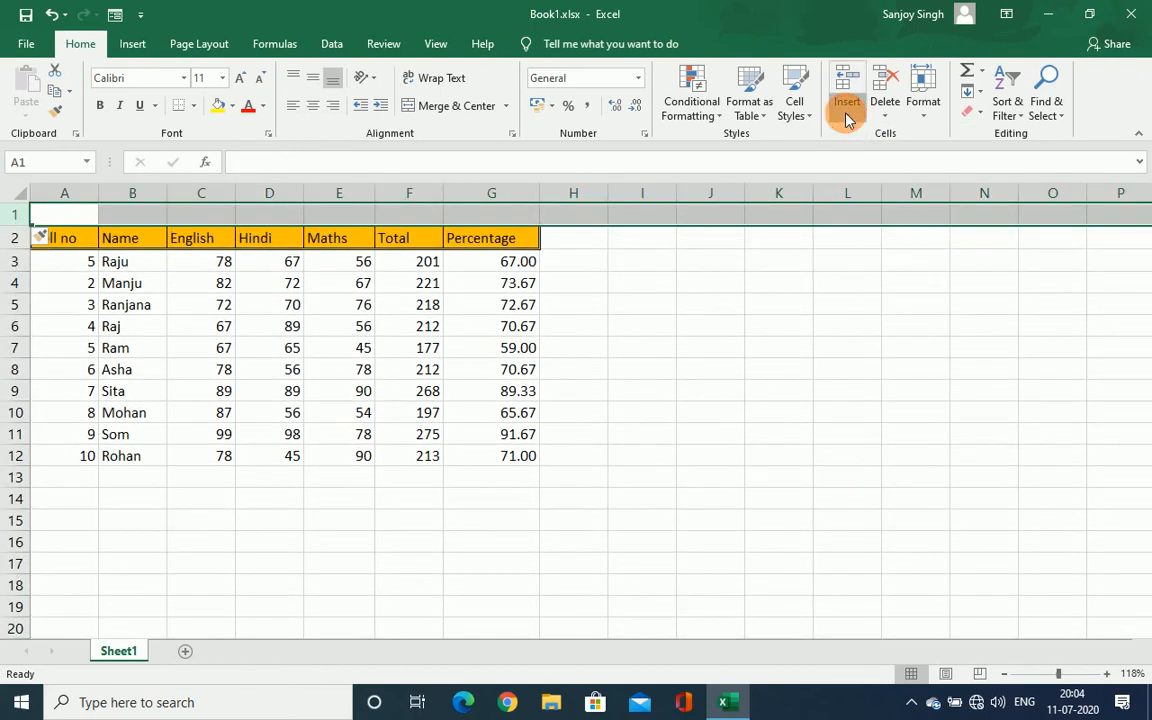
{"action": "left_click", "coordinate": [847, 110]}
{"action": "left_click", "coordinate": [858, 158]}
{"action": "left_click", "coordinate": [848, 113]}
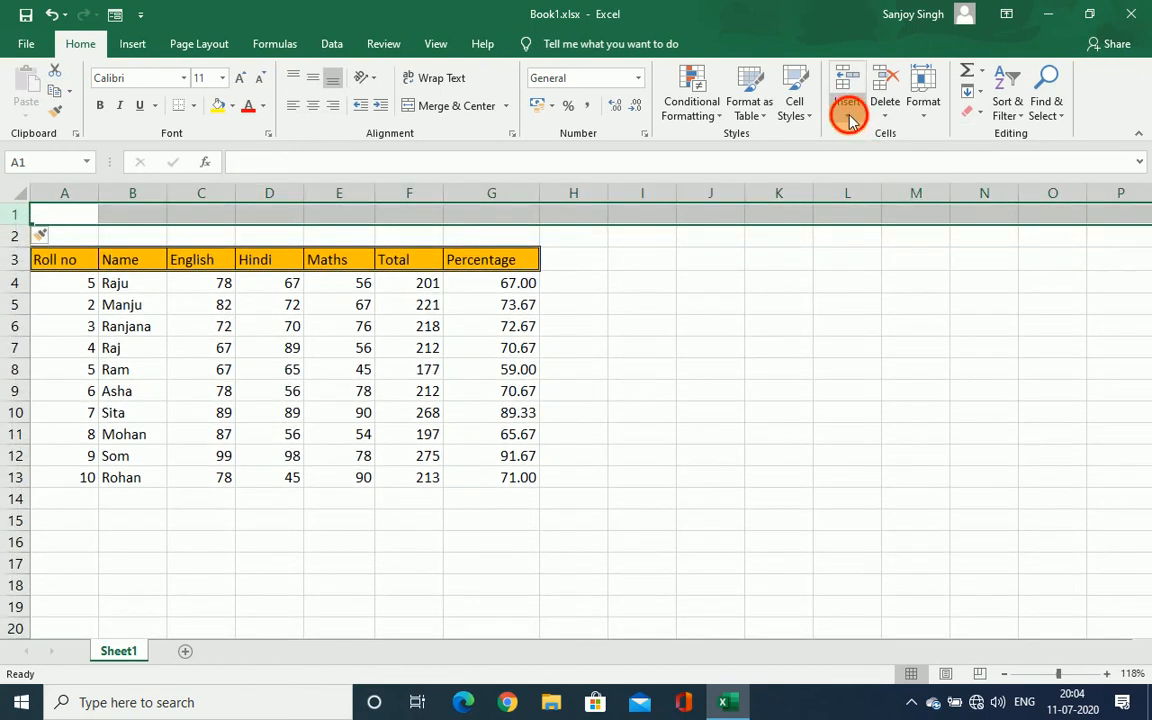
{"action": "left_click", "coordinate": [864, 160]}
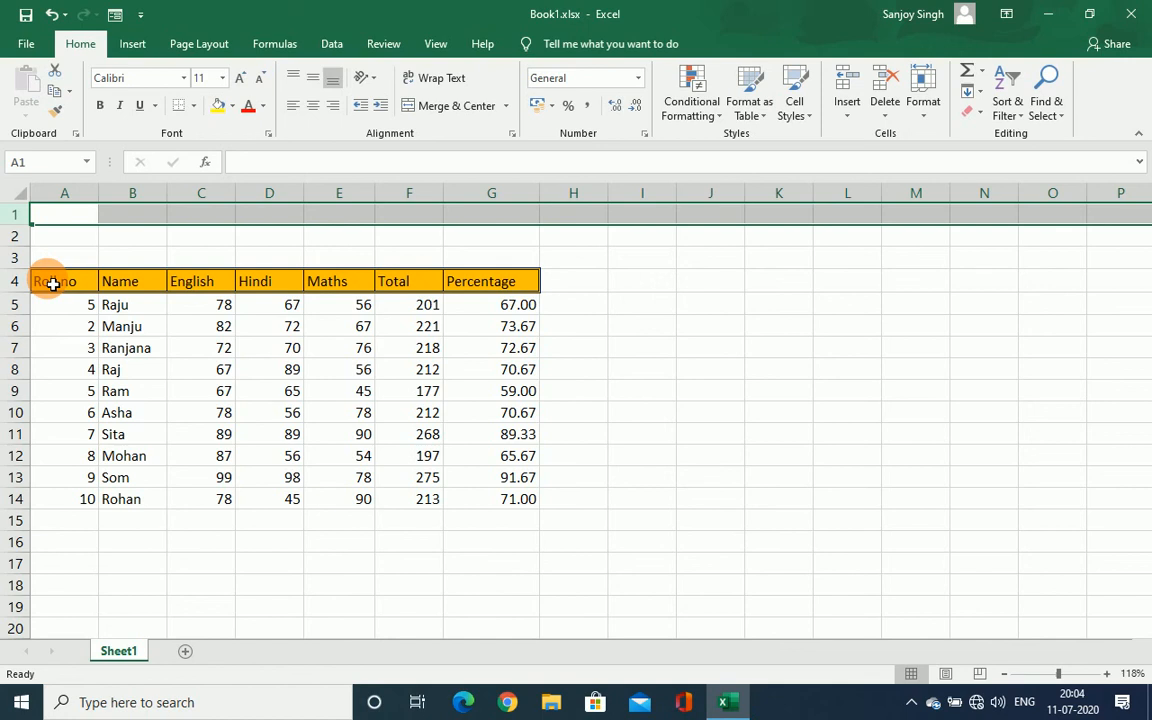
Copy the table's header cells A4:G4 into row 1, starting at cell A1
{"action": "left_click_drag", "start_coordinate": [53, 284], "coordinate": [510, 286]}
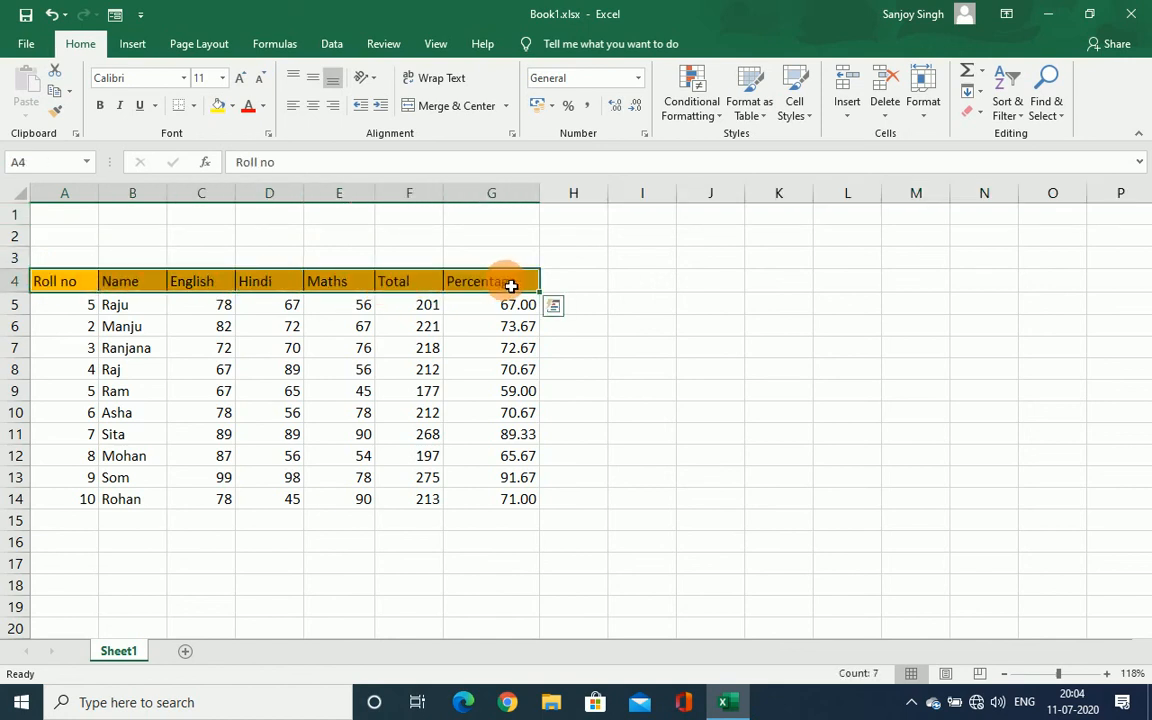
{"action": "key", "text": "ctrl+c"}
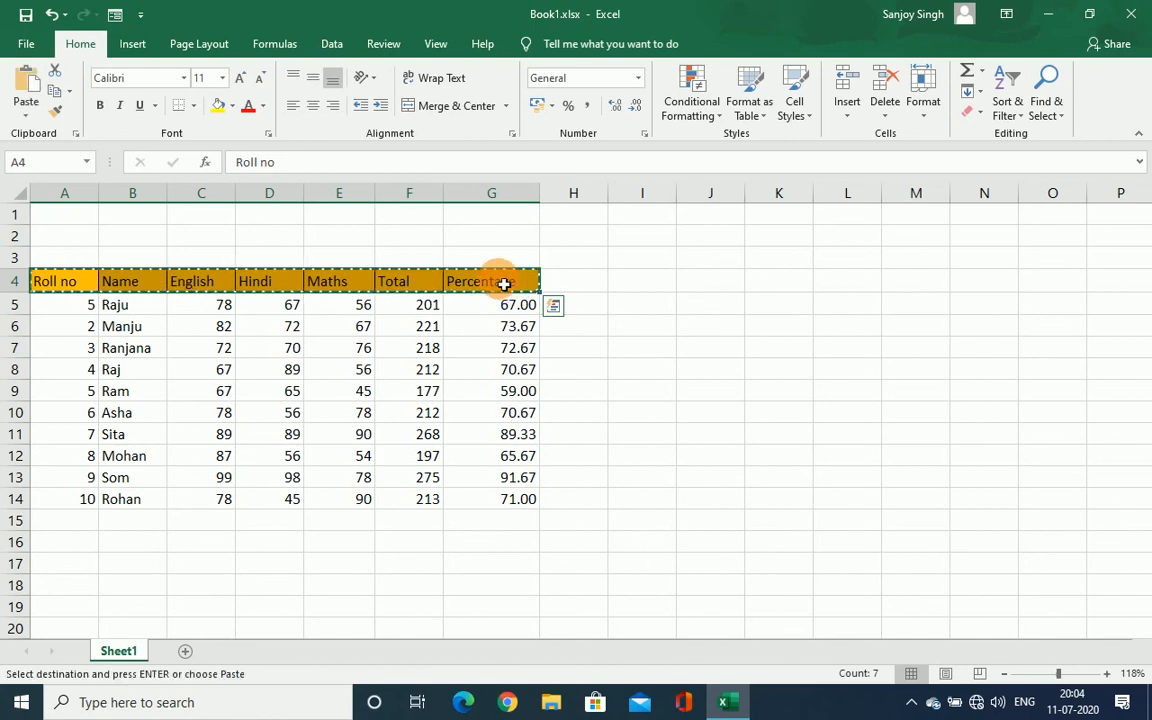
{"action": "left_click", "coordinate": [53, 220]}
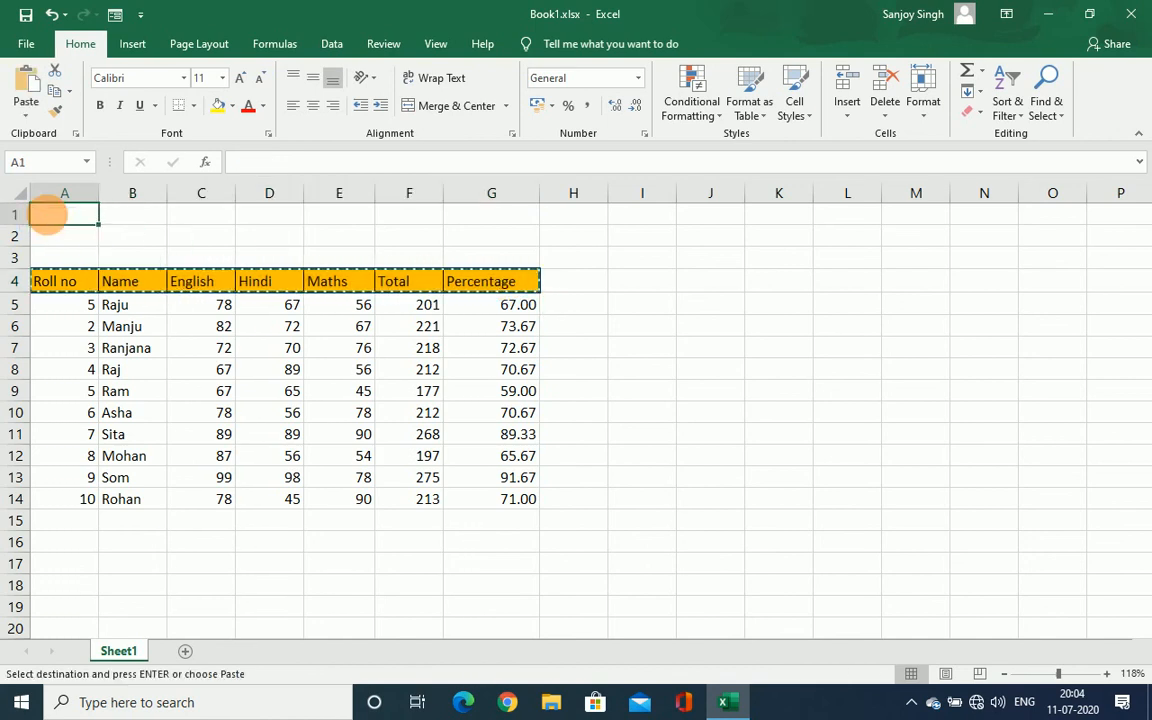
{"action": "key", "text": "ctrl+v"}
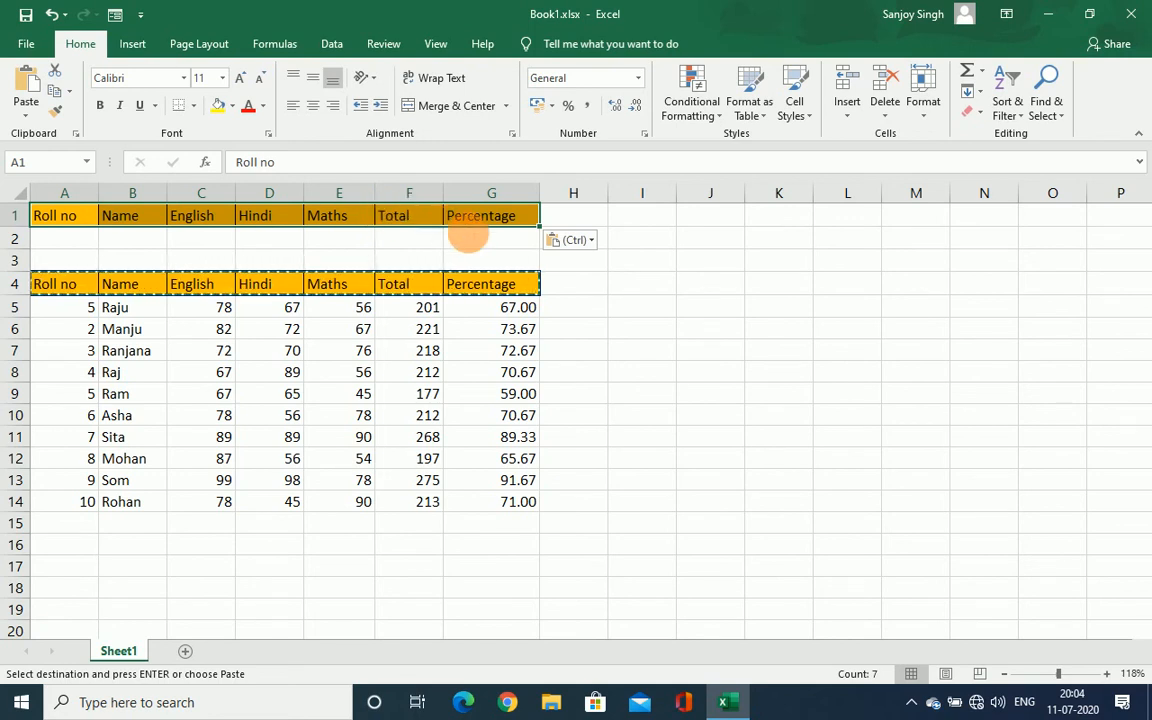
Enter the criterion =59 under the Percentage heading in cell G2
{"action": "left_click", "coordinate": [489, 250]}
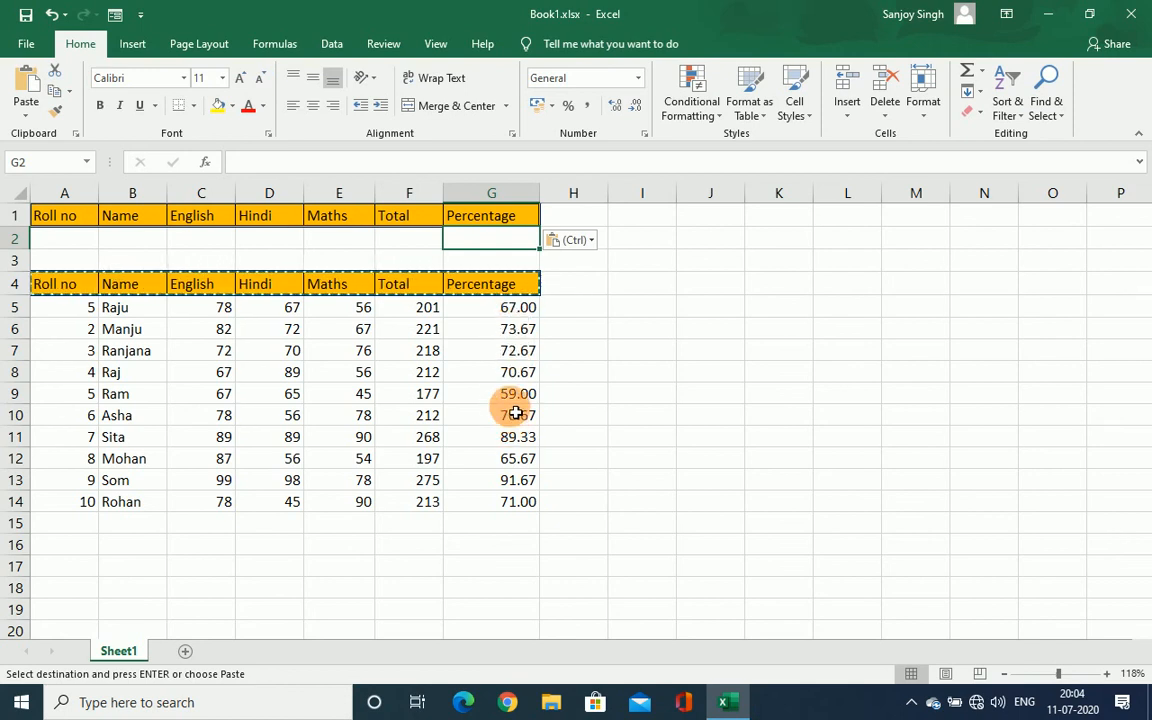
{"action": "double_click", "coordinate": [478, 246]}
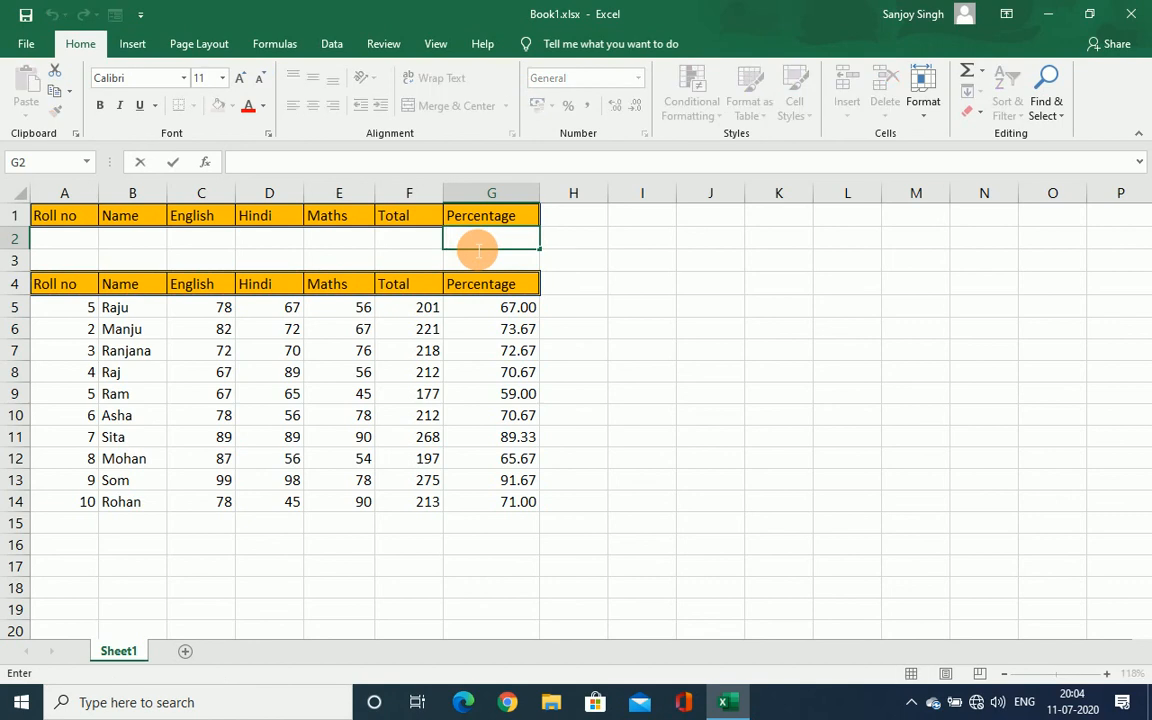
{"action": "type", "text": "=59"}
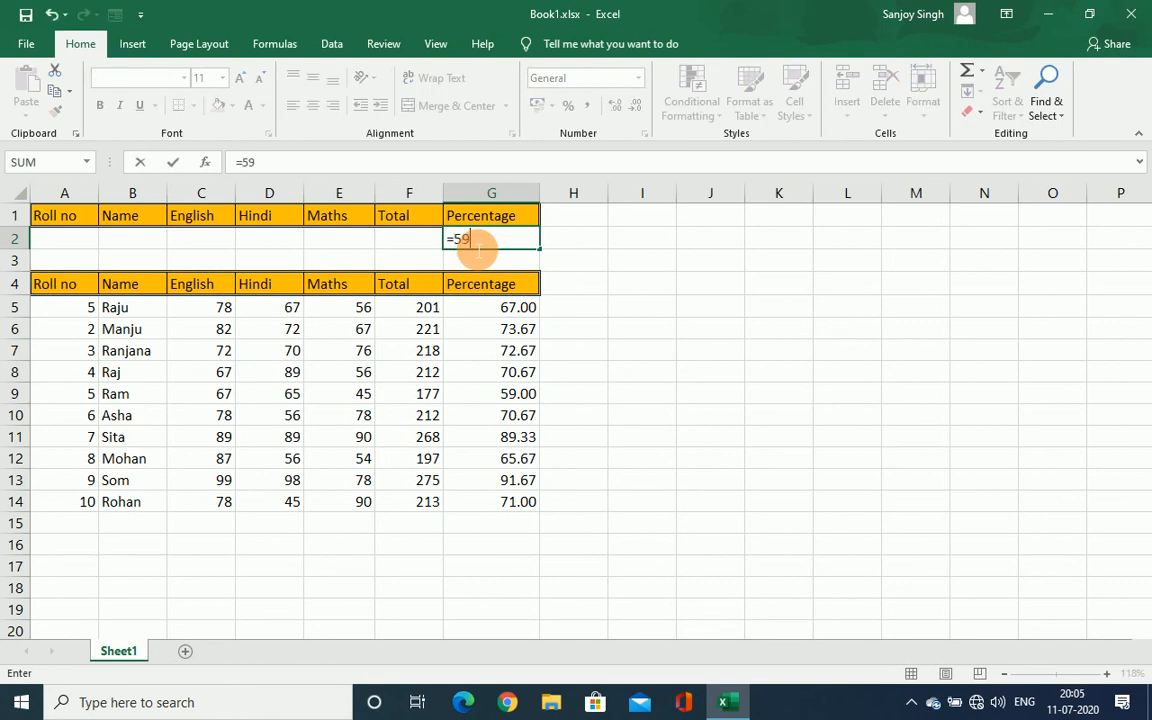
{"action": "left_click", "coordinate": [589, 257]}
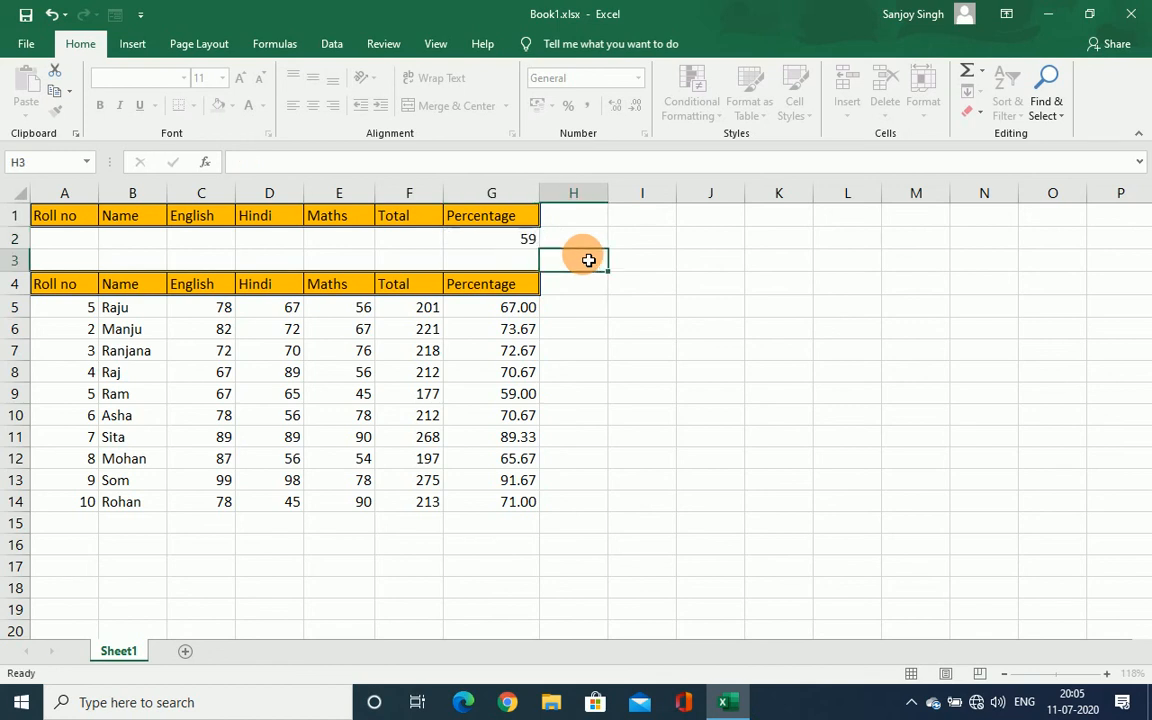
Run an Advanced Filter on $A$4:$G$14 with criteria range $A$1:$G$2, copying the matching records to $J$1:$P$2
{"action": "left_click", "coordinate": [519, 247]}
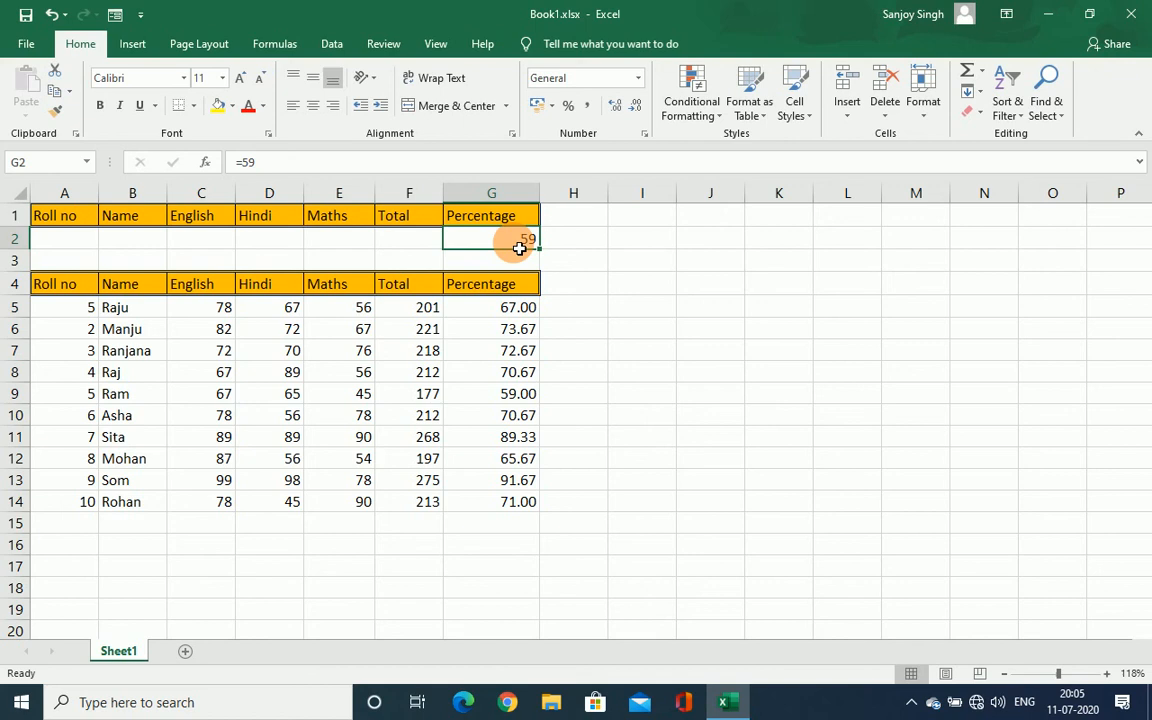
{"action": "left_click", "coordinate": [331, 45]}
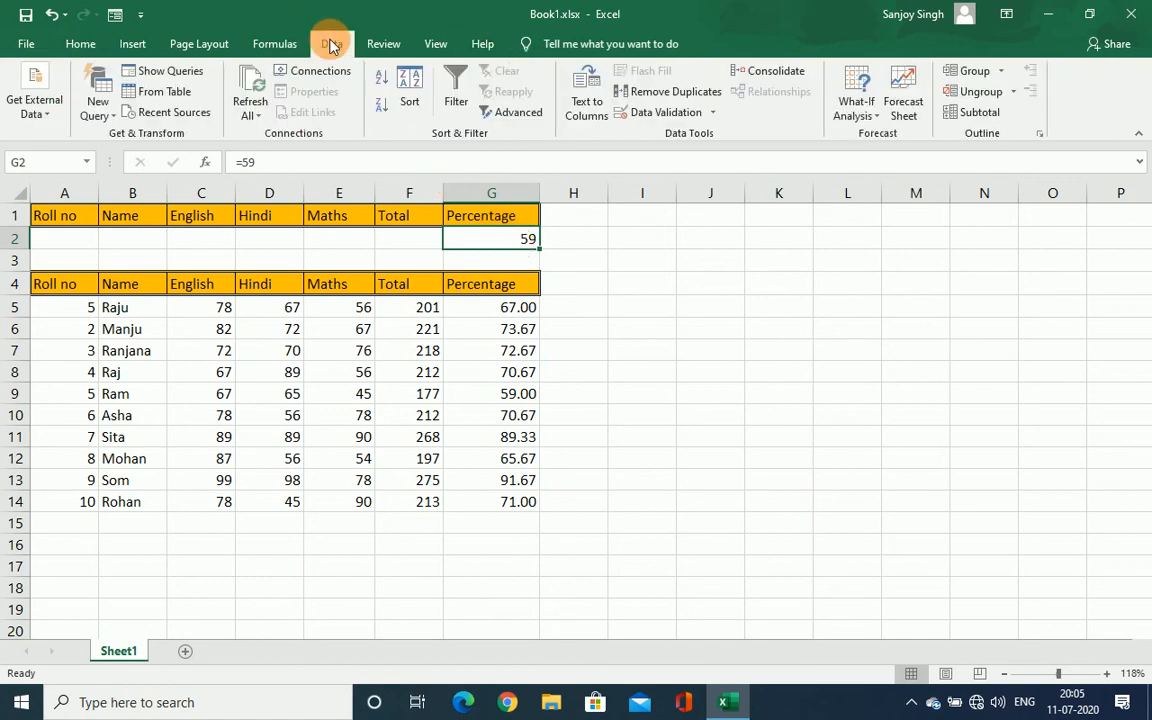
{"action": "left_click", "coordinate": [515, 114]}
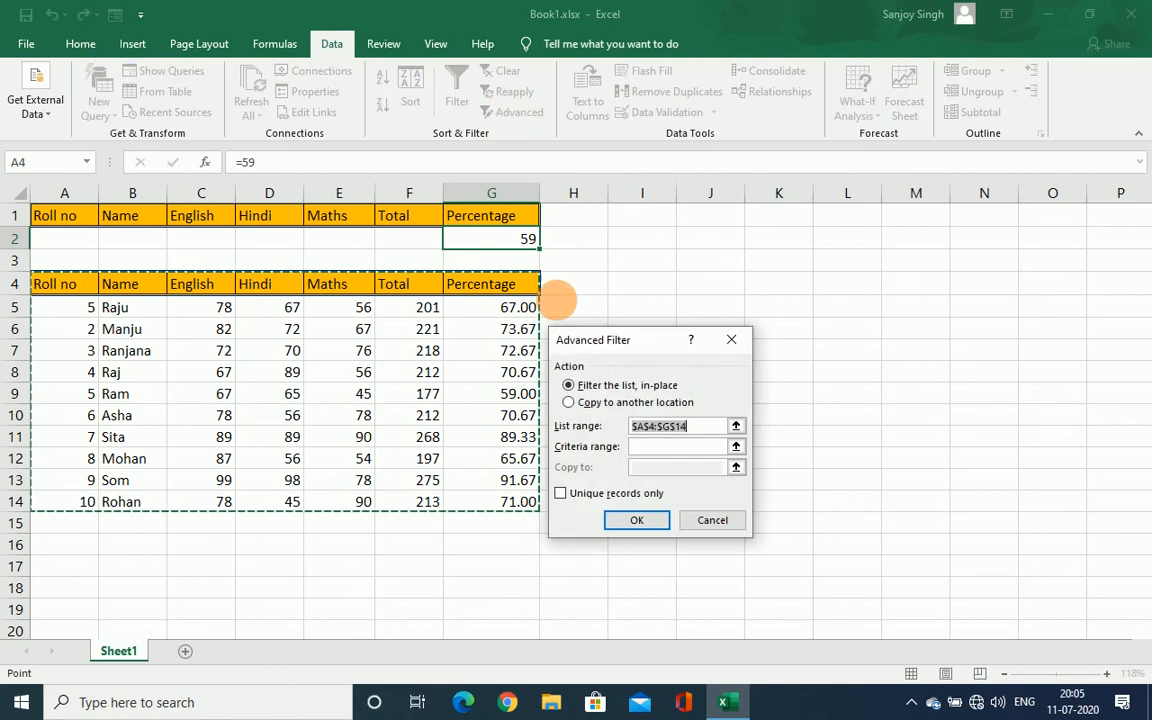
{"action": "left_click", "coordinate": [569, 402]}
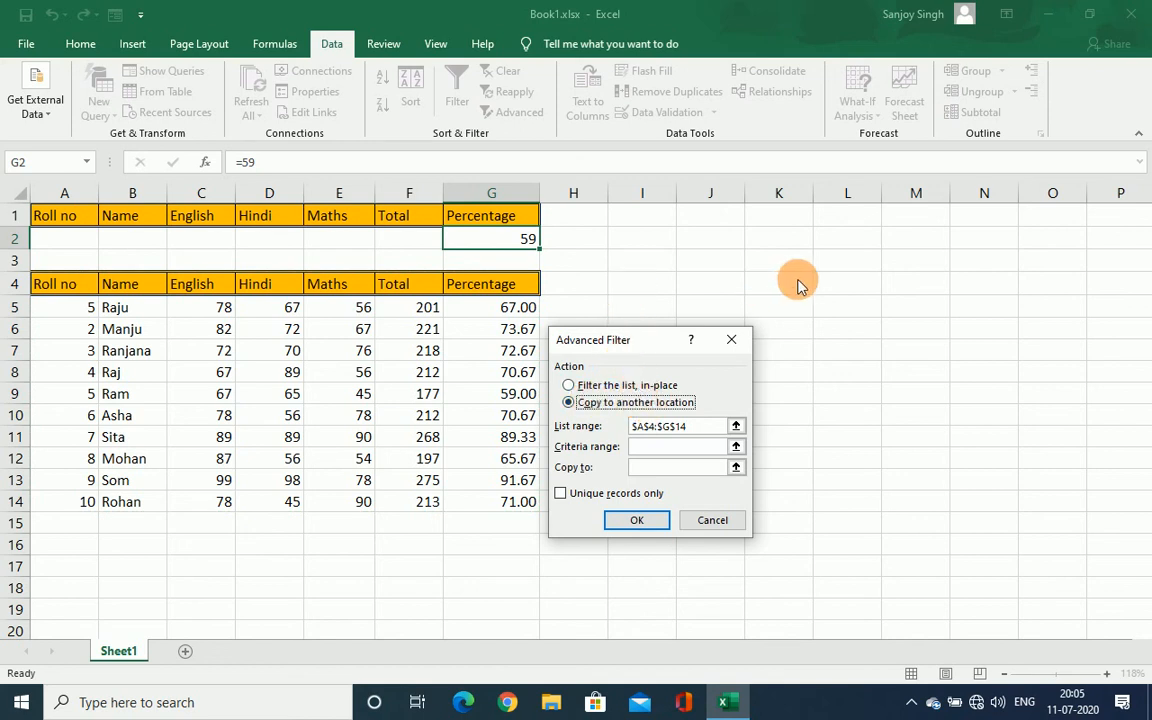
{"action": "left_click", "coordinate": [651, 452]}
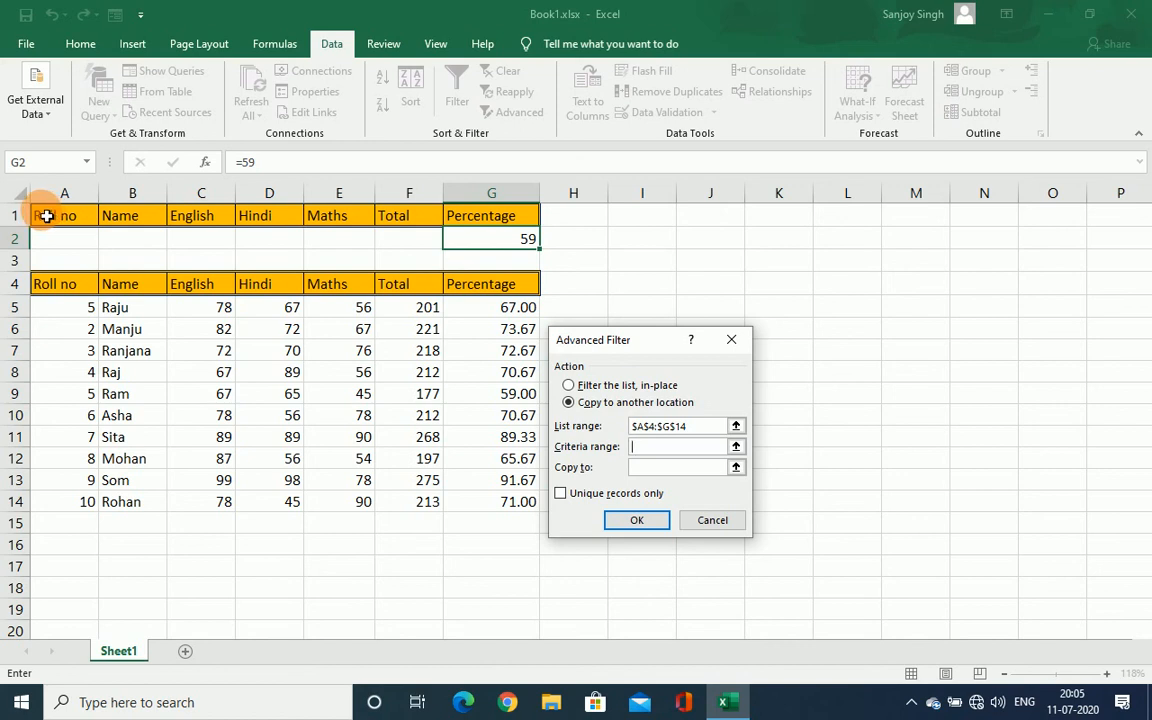
{"action": "left_click_drag", "start_coordinate": [50, 216], "coordinate": [510, 244]}
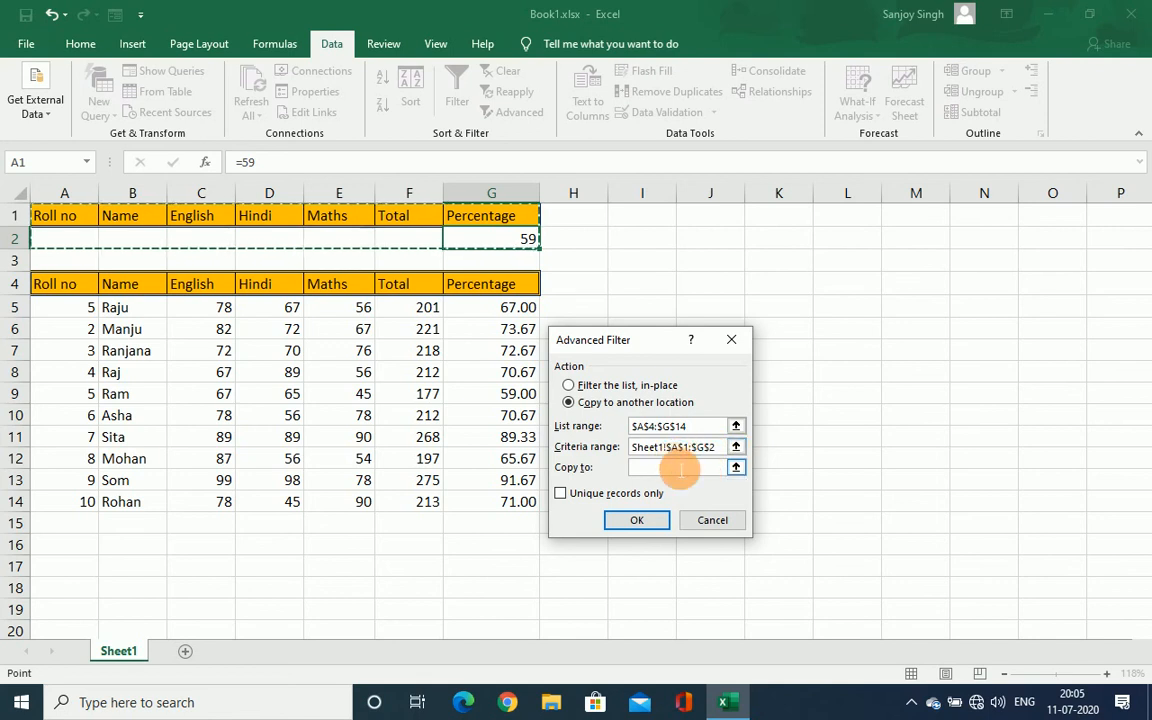
{"action": "left_click", "coordinate": [680, 467]}
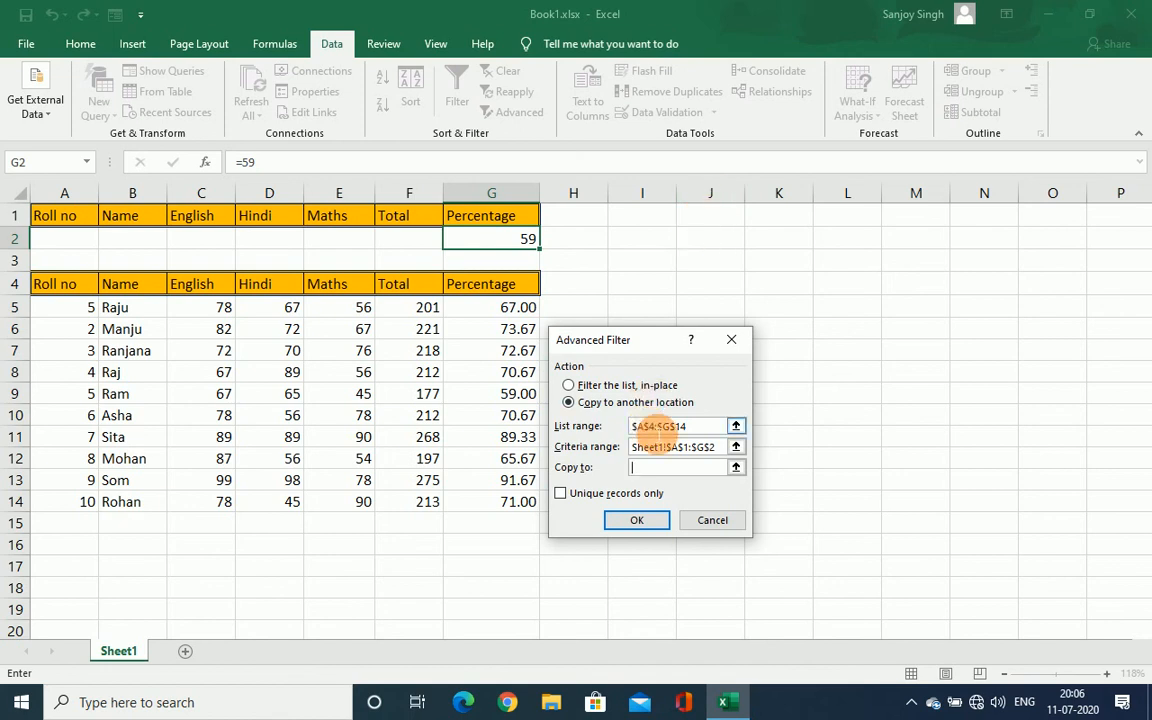
{"action": "type", "text": "$J$1:"}
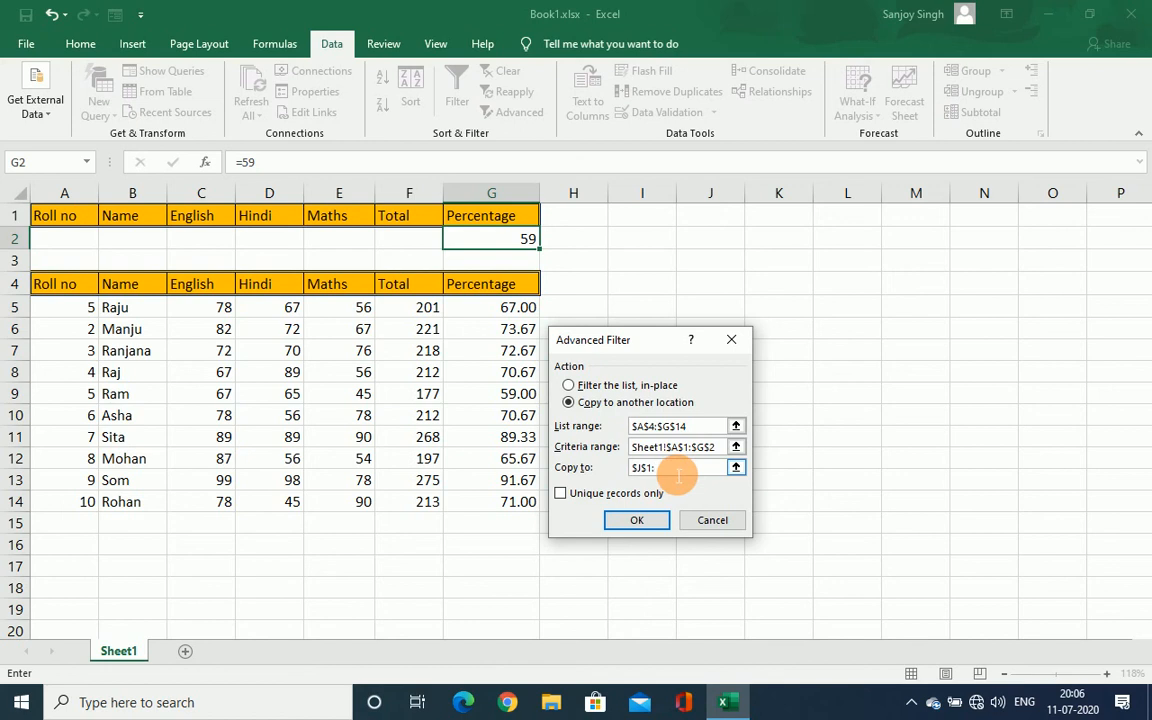
{"action": "type", "text": "$P$2"}
{"action": "left_click", "coordinate": [624, 521]}
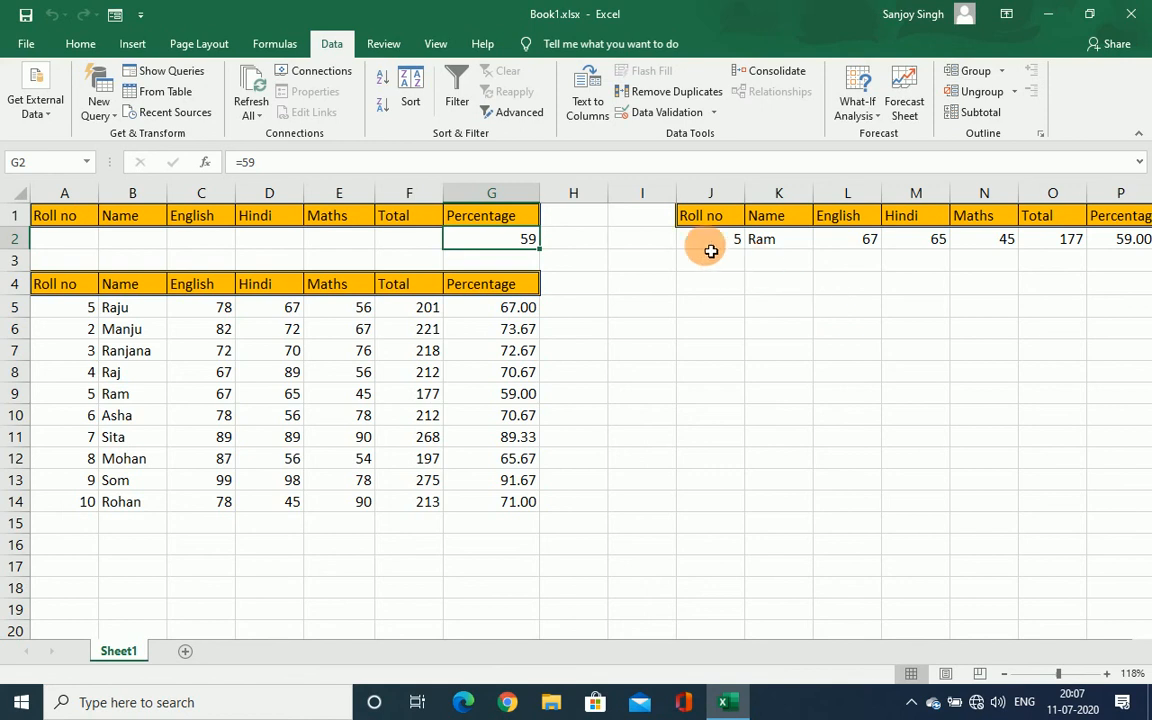
Start a Data Validation rule for the empty cells H5:H13 that allows only whole numbers
{"action": "left_click", "coordinate": [572, 318]}
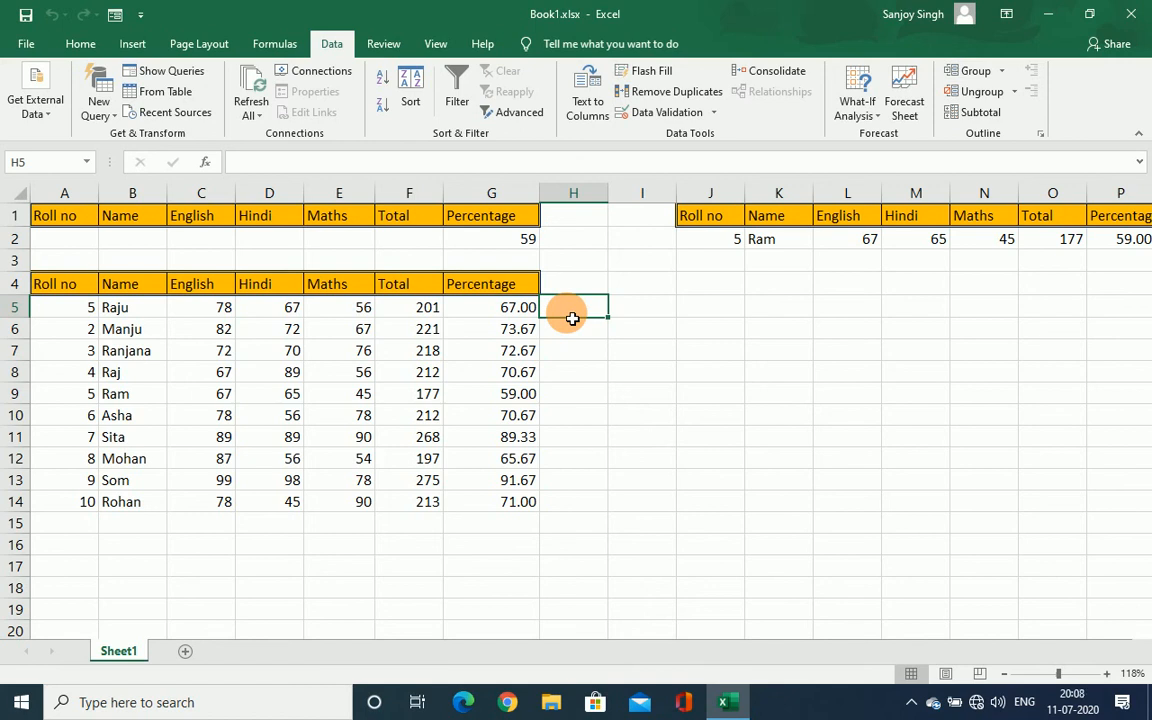
{"action": "left_click_drag", "start_coordinate": [572, 318], "coordinate": [581, 478]}
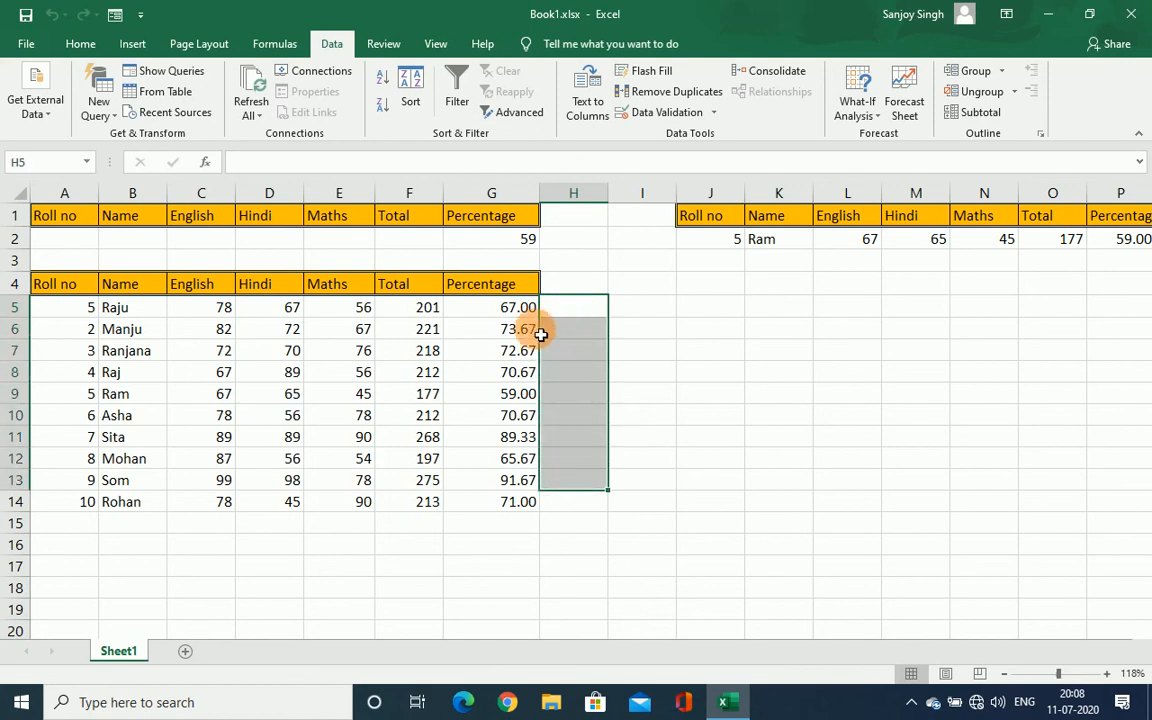
{"action": "left_click", "coordinate": [680, 118]}
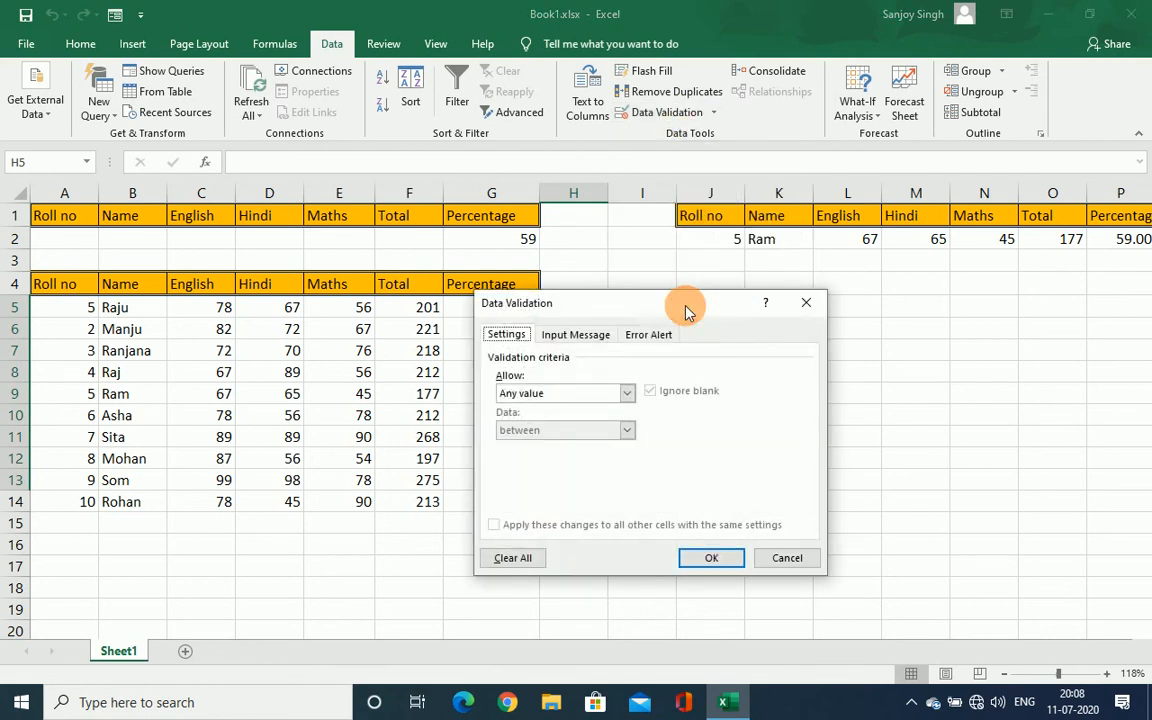
{"action": "left_click_drag", "start_coordinate": [685, 312], "coordinate": [839, 240]}
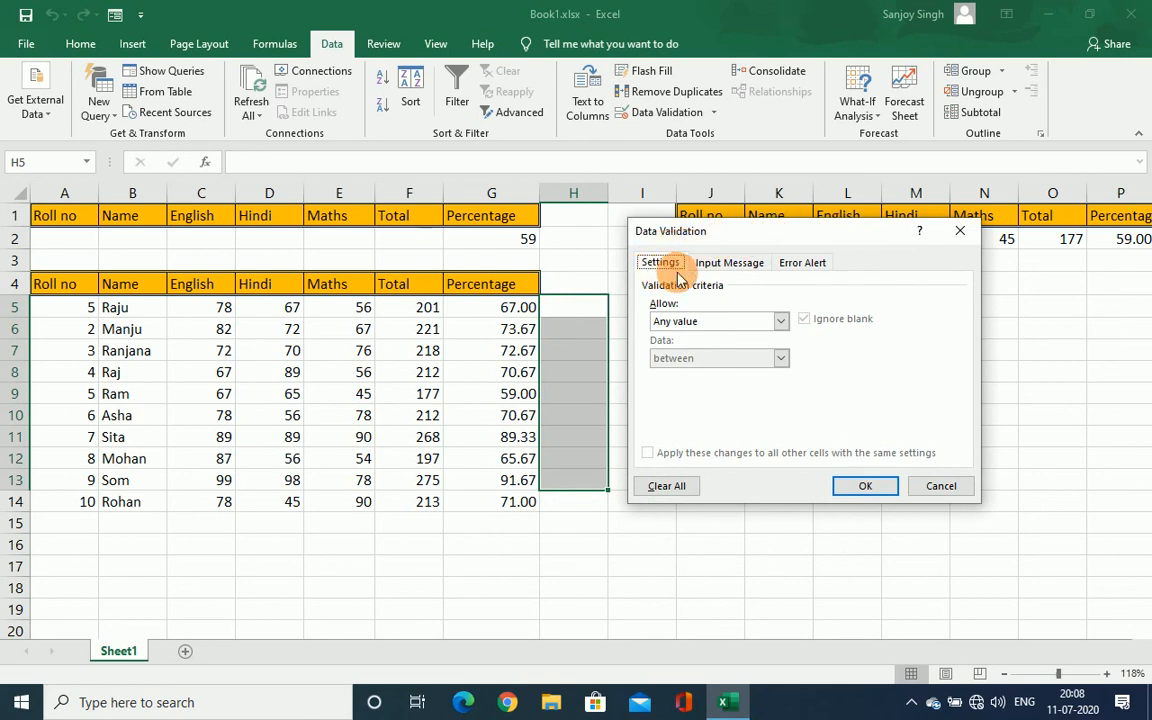
{"action": "left_click", "coordinate": [779, 321]}
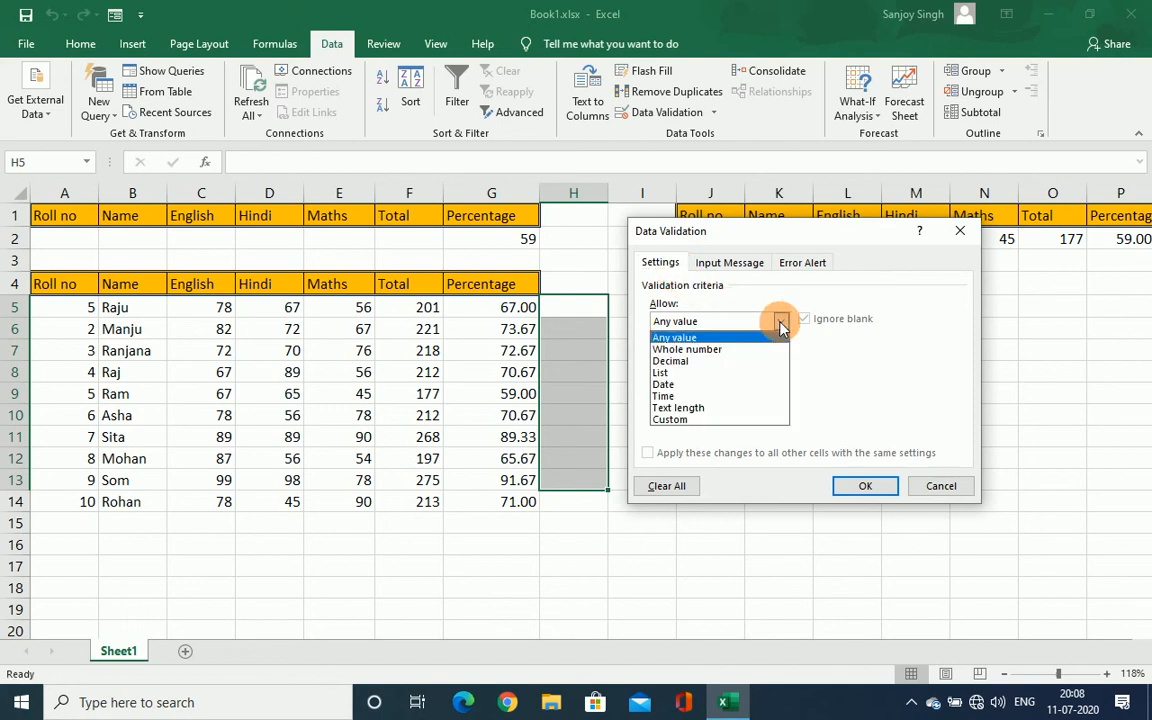
{"action": "left_click", "coordinate": [745, 349]}
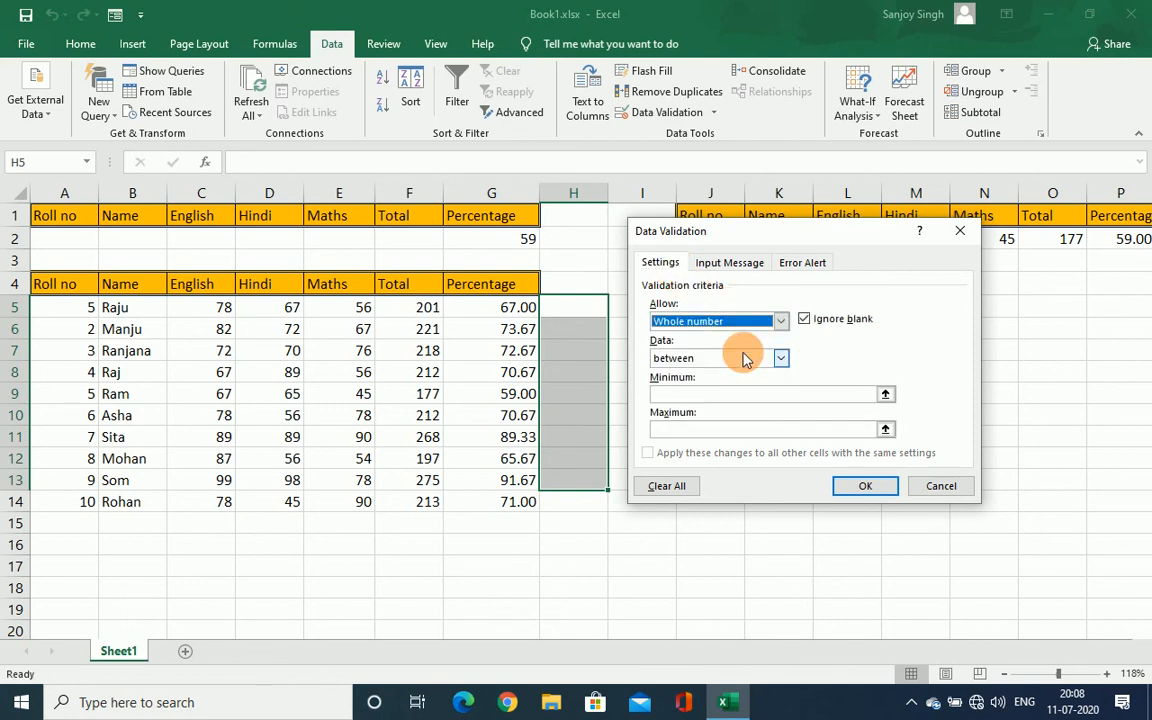
Limit the validated numbers to values between a minimum of 0 and a maximum of 100
{"action": "left_click", "coordinate": [724, 400]}
{"action": "type", "text": "0"}
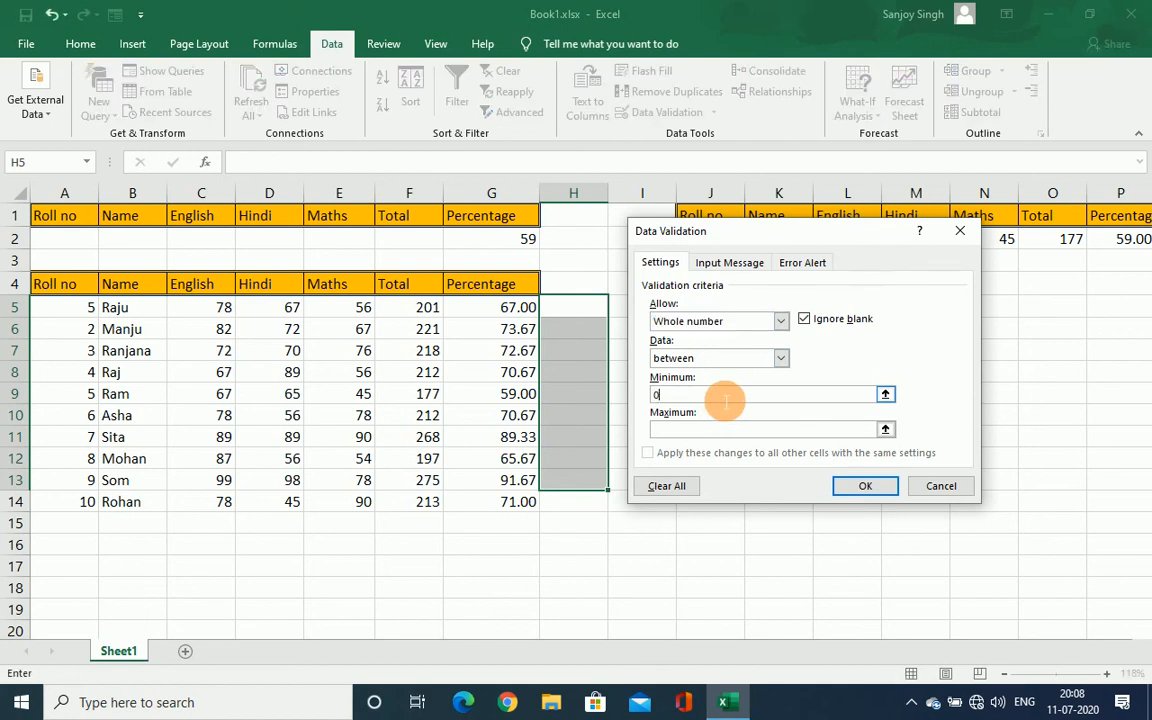
{"action": "left_click", "coordinate": [726, 432]}
{"action": "type", "text": "100"}
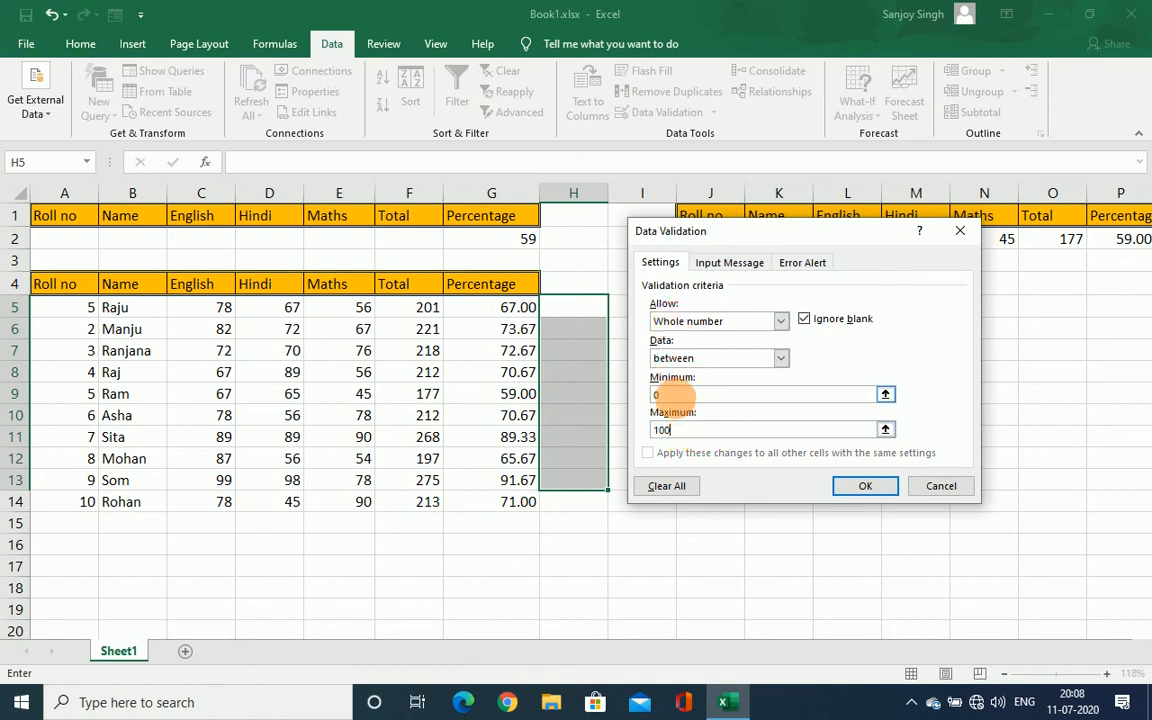
{"action": "left_click", "coordinate": [680, 395]}
{"action": "left_click", "coordinate": [668, 430]}
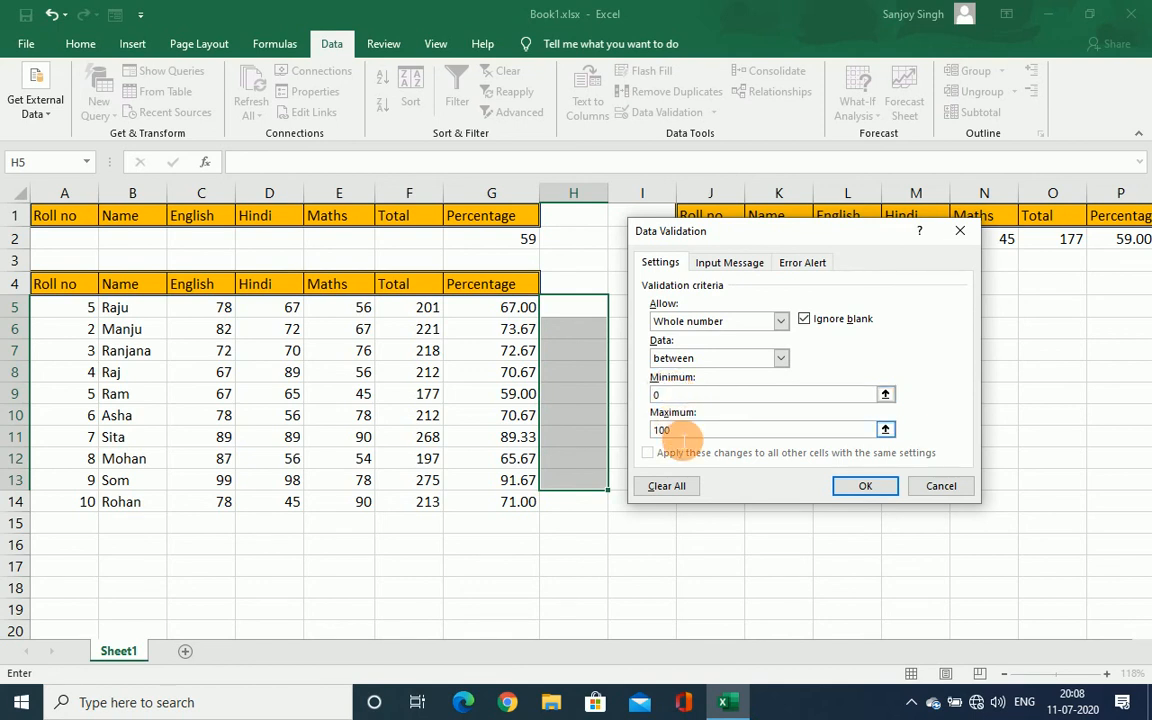
{"action": "left_click", "coordinate": [701, 359]}
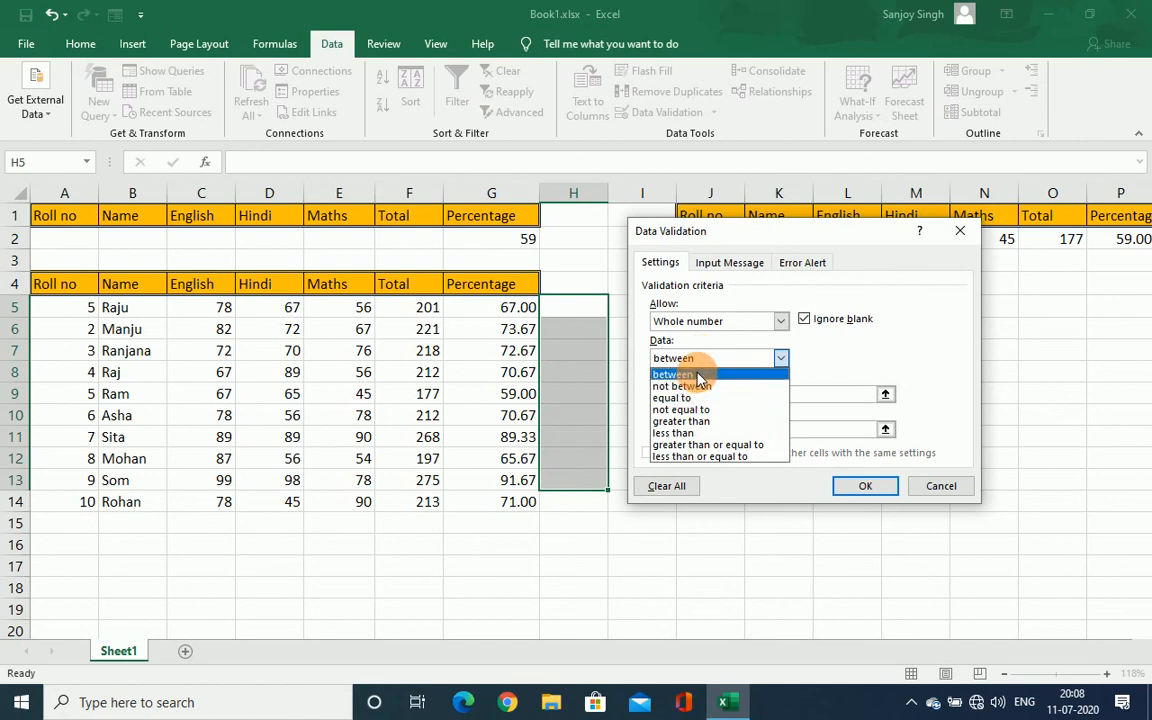
{"action": "left_click", "coordinate": [690, 374]}
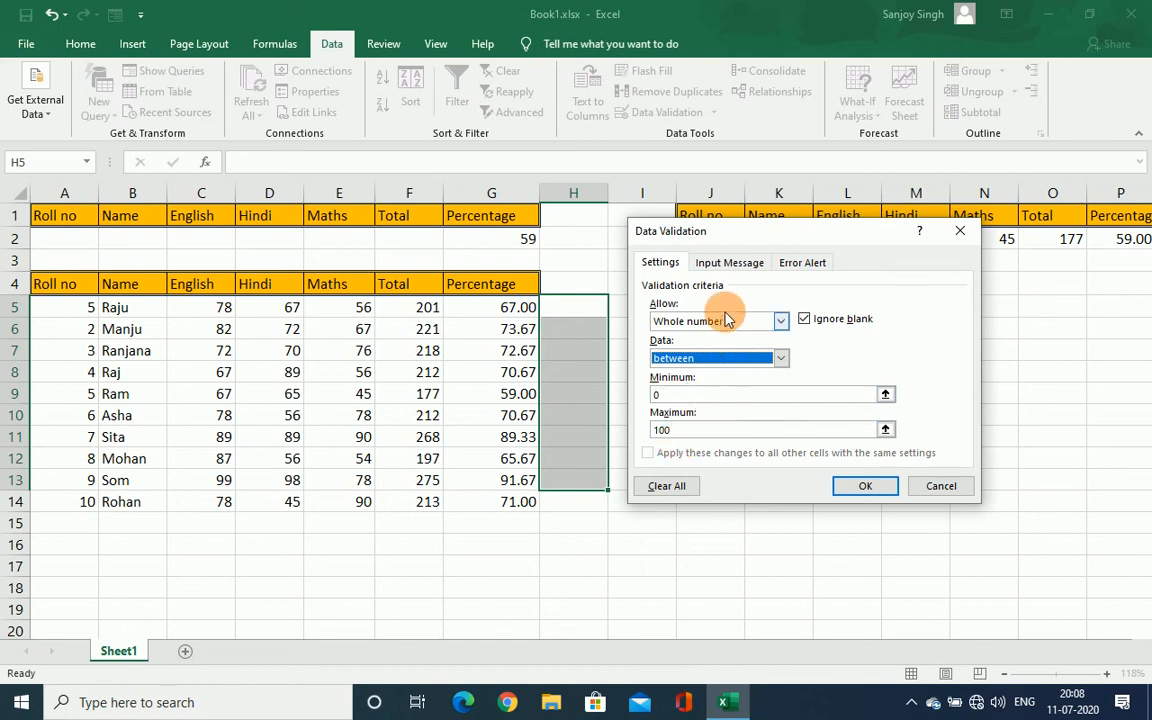
Give the validation rule an input message titled "Validation" with the text "Enter number between 0 to 100"
{"action": "left_click", "coordinate": [727, 264]}
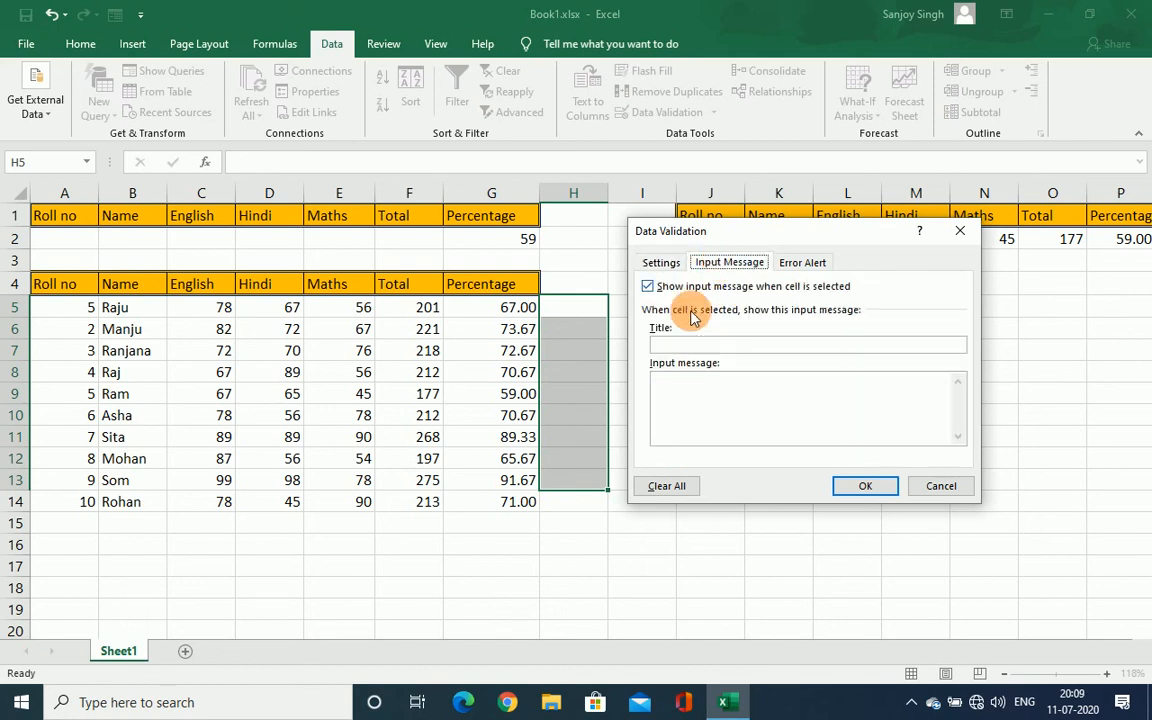
{"action": "left_click", "coordinate": [689, 346]}
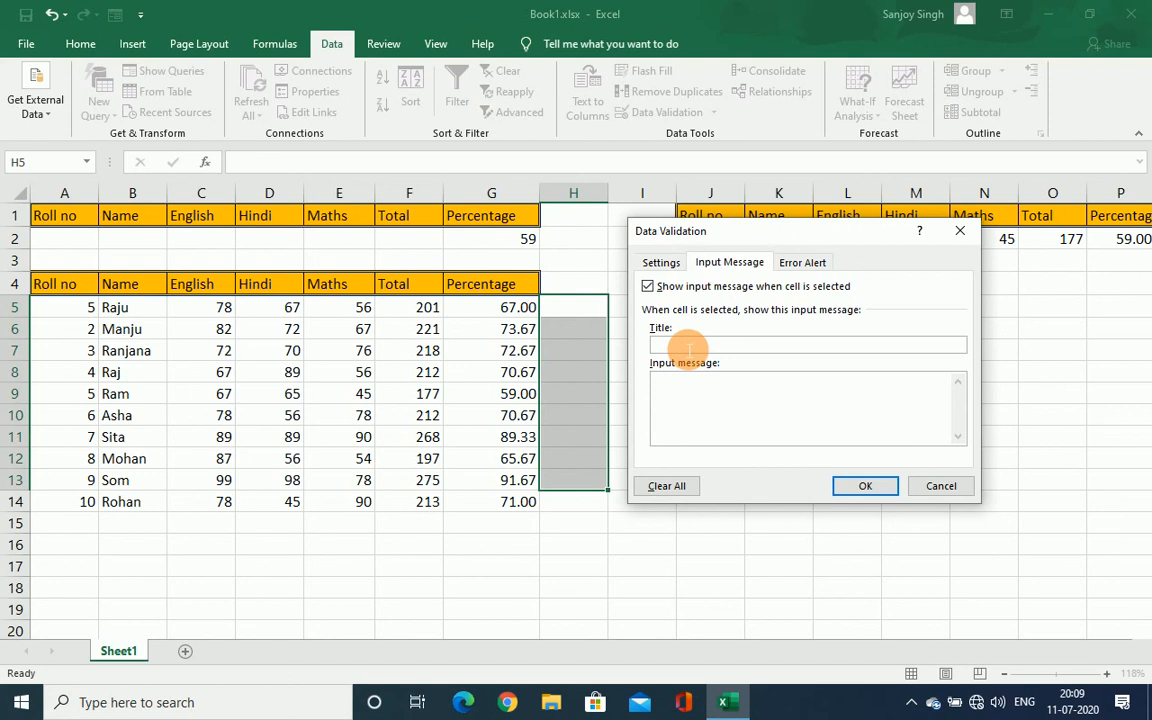
{"action": "type", "text": "Validation"}
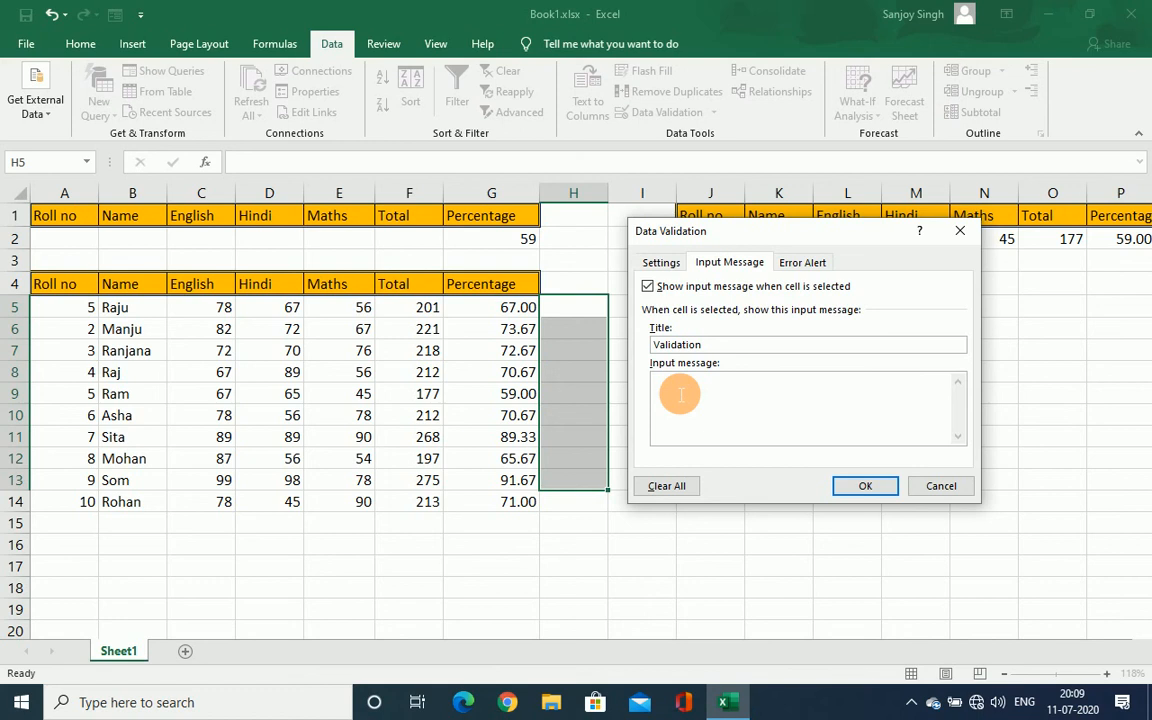
{"action": "type", "text": "Enter number"}
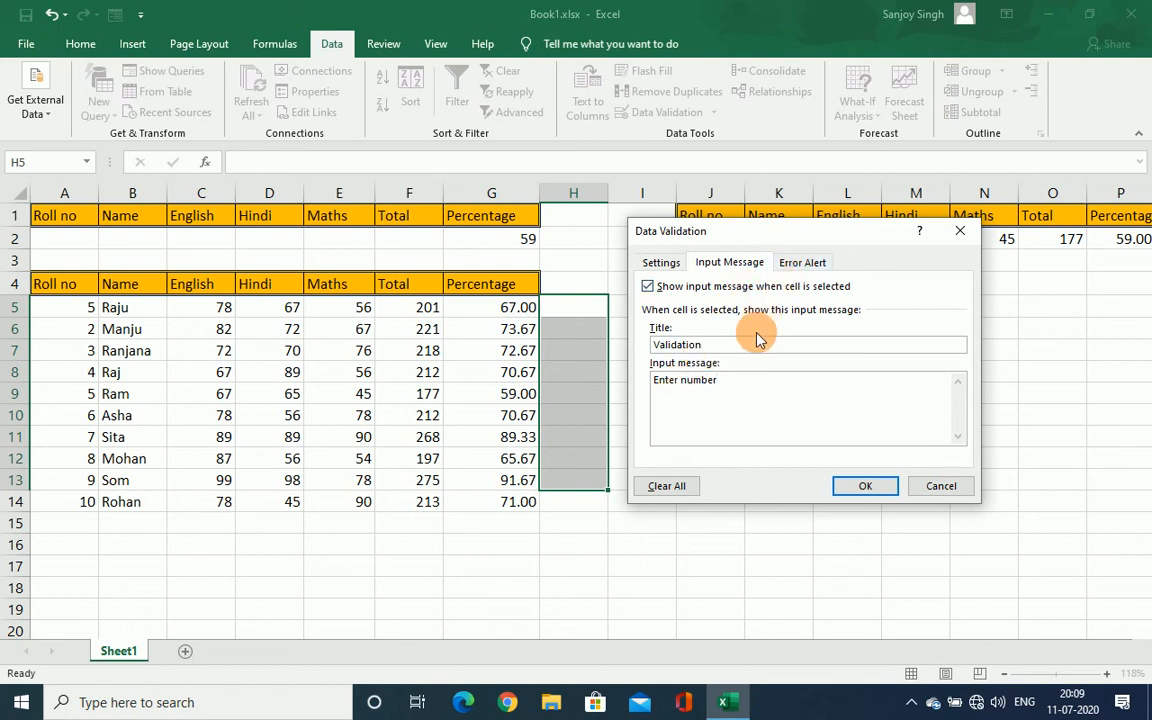
{"action": "type", "text": "between 0 to 100"}
Set the Stop-style error alert's message to "Wrong Input" and apply the validation rule to the selected cells
{"action": "left_click", "coordinate": [795, 266]}
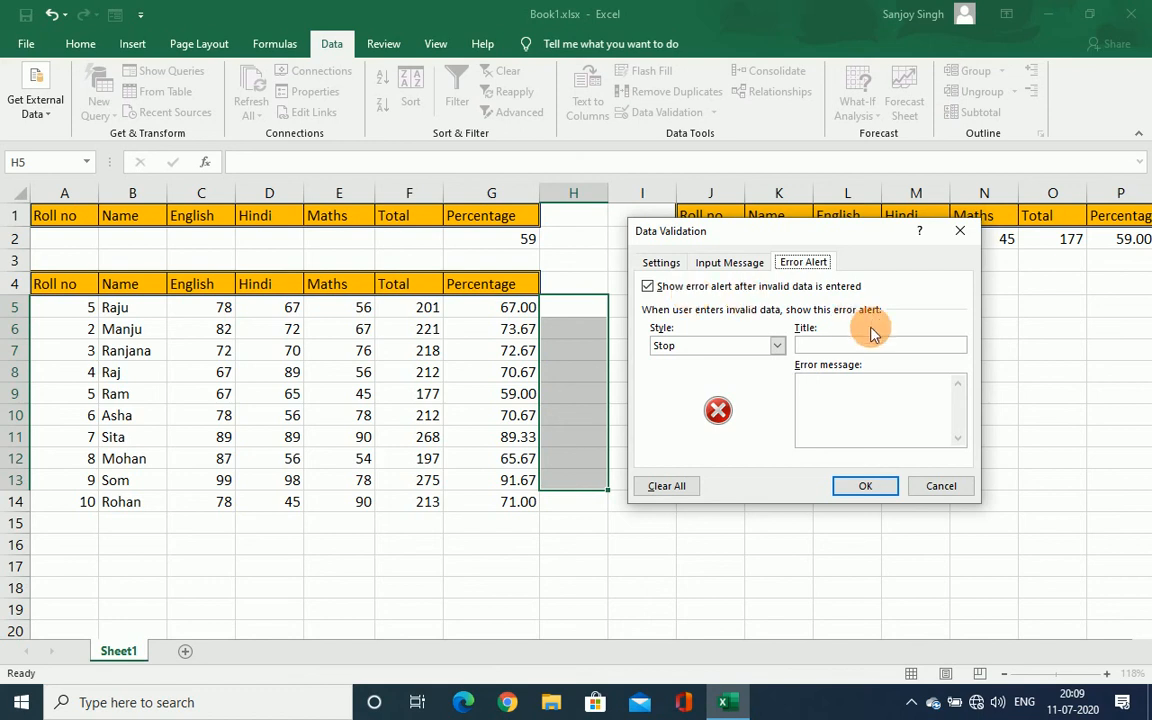
{"action": "left_click", "coordinate": [848, 388]}
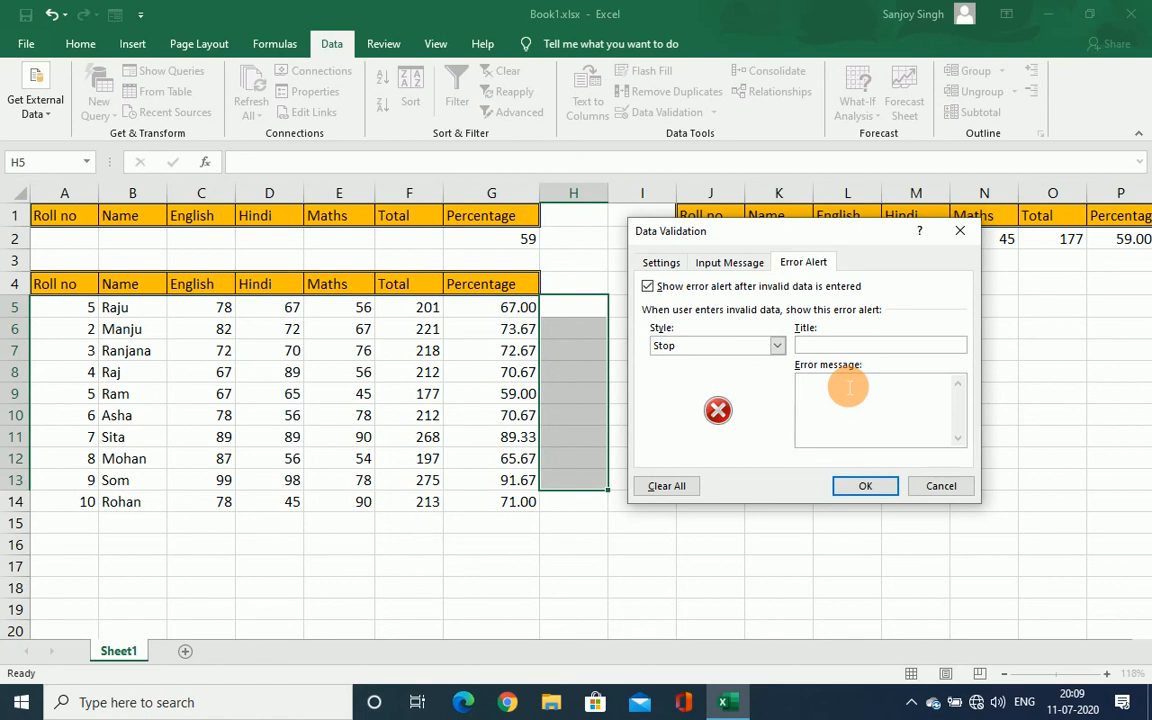
{"action": "type", "text": "Wrong Input"}
{"action": "left_click", "coordinate": [850, 487]}
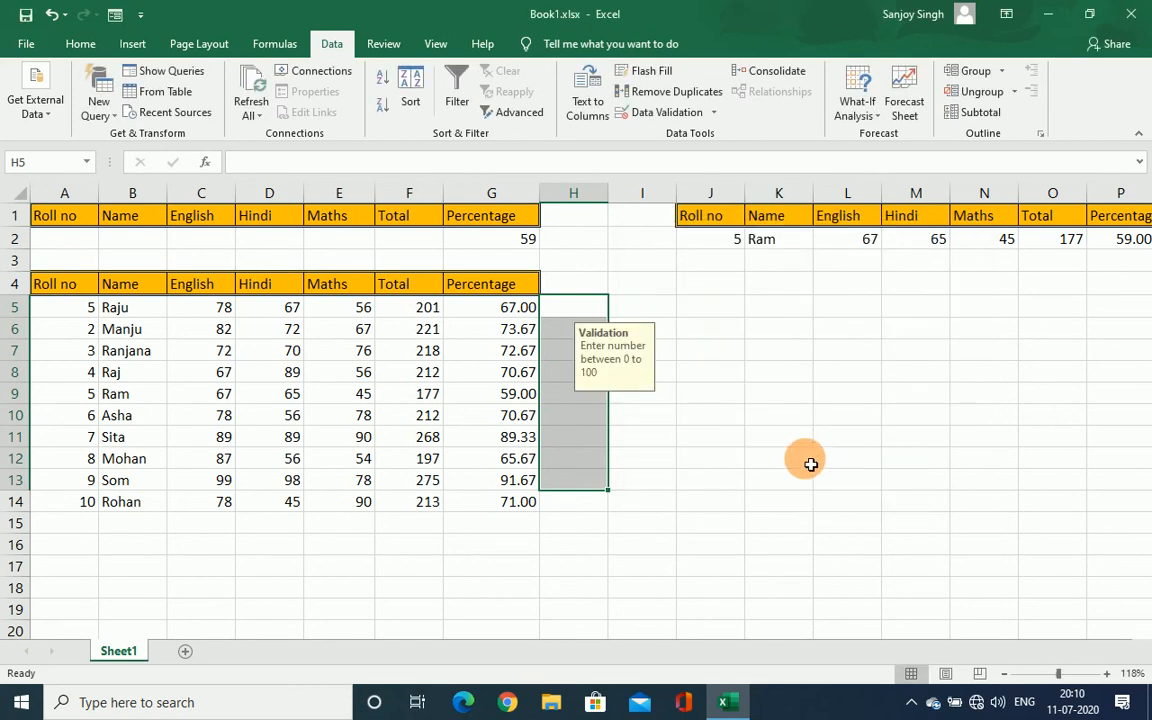
Test the validation rule with allowed numbers by entering 18 in cell H5 and 60 in cell H6
{"action": "left_click", "coordinate": [564, 318]}
{"action": "type", "text": "18"}
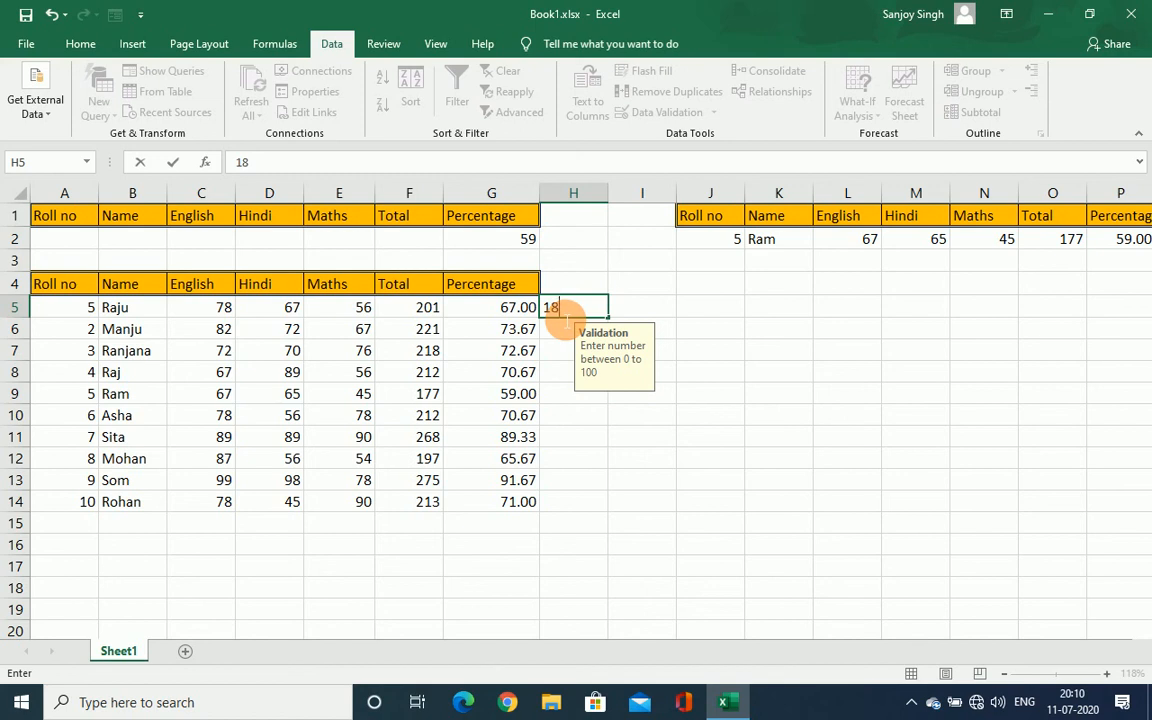
{"action": "key", "text": "Return"}
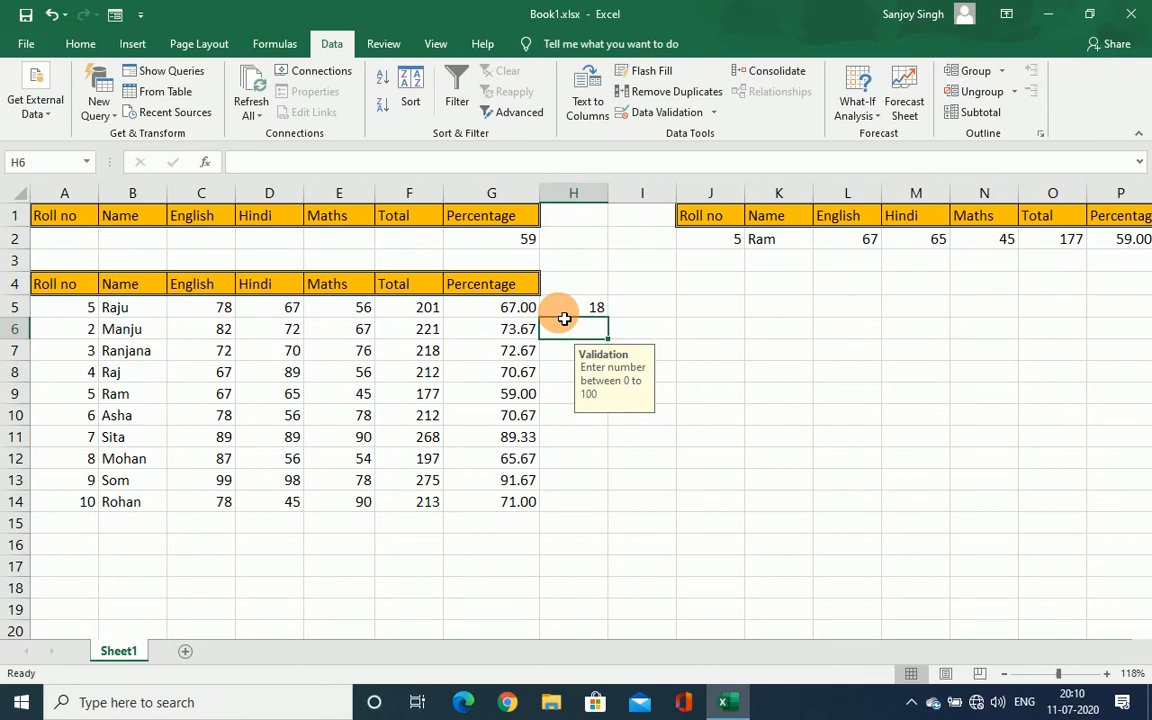
{"action": "type", "text": "60"}
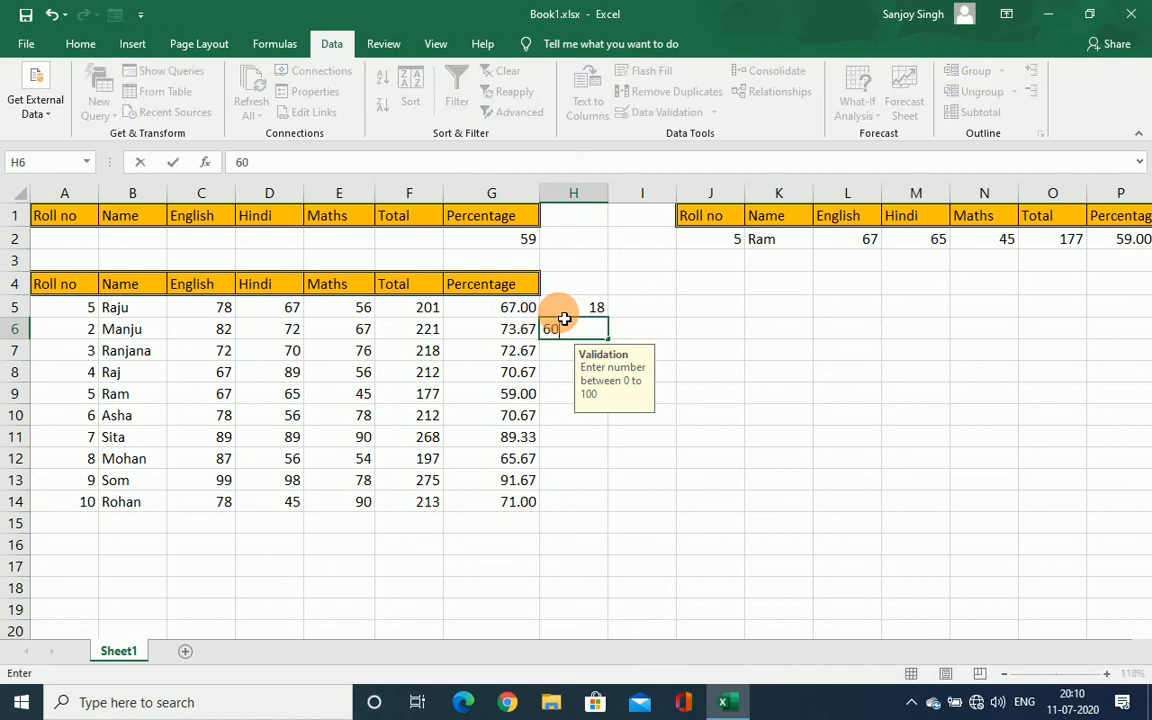
{"action": "key", "text": "Return"}
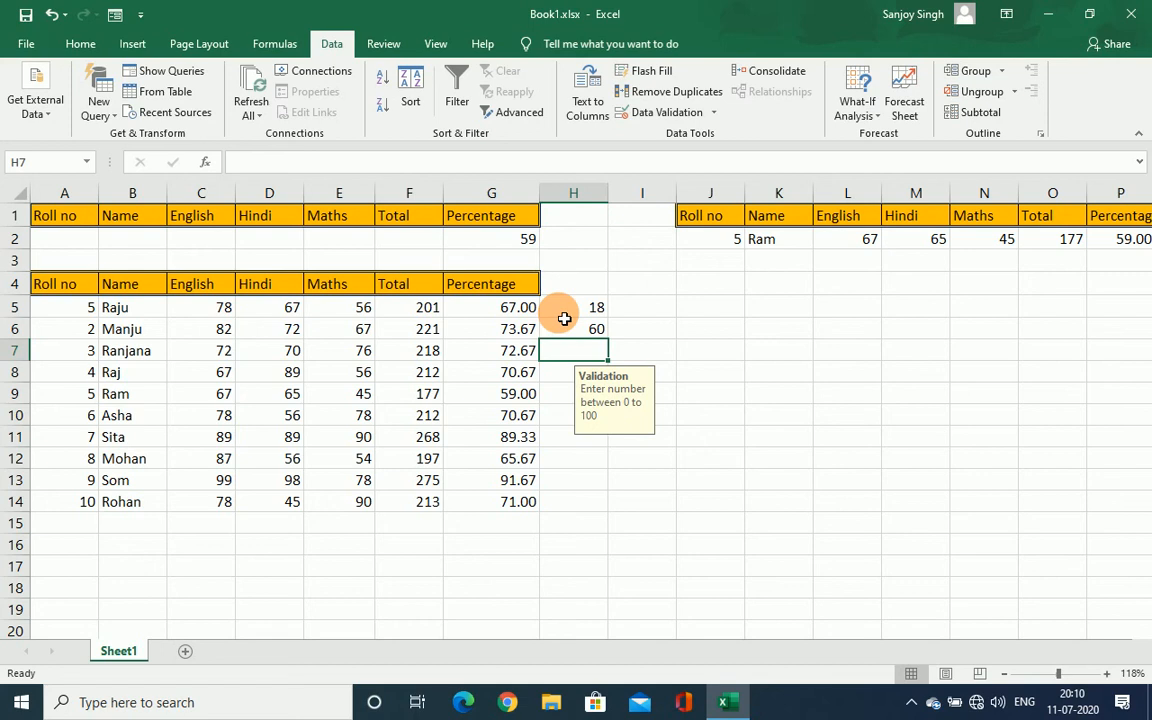
Try to enter the out-of-range number 120 in cell H7 and choose to retry the entry
{"action": "type", "text": "120"}
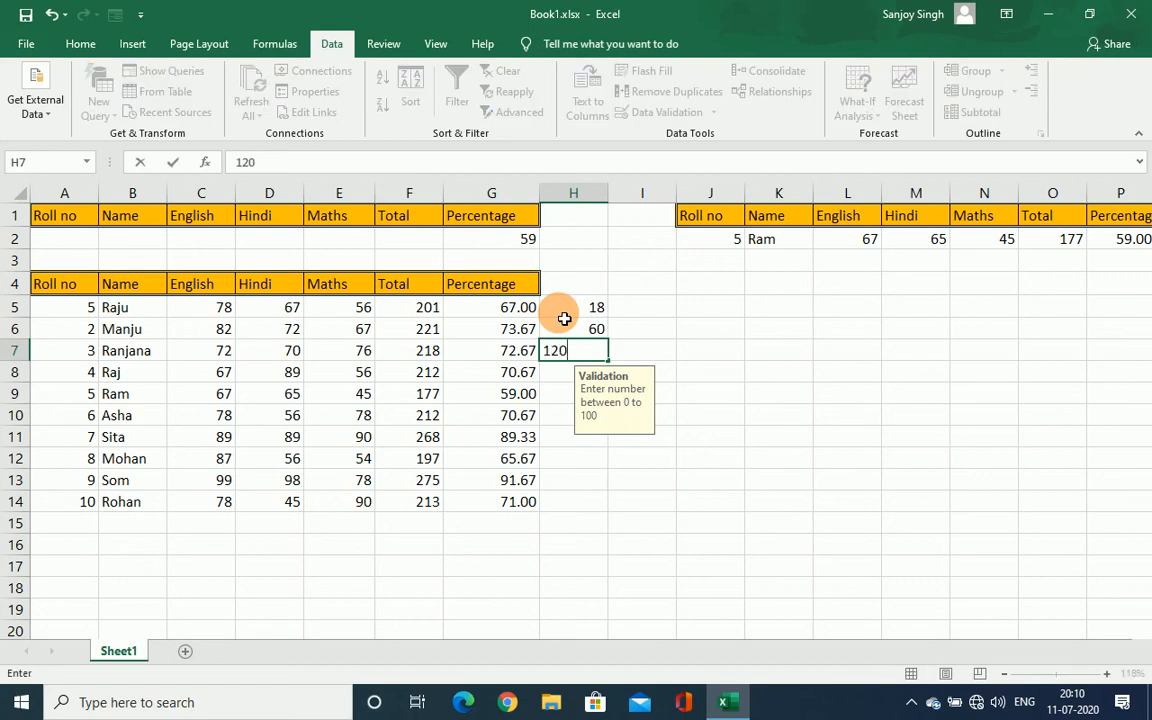
{"action": "key", "text": "Return"}
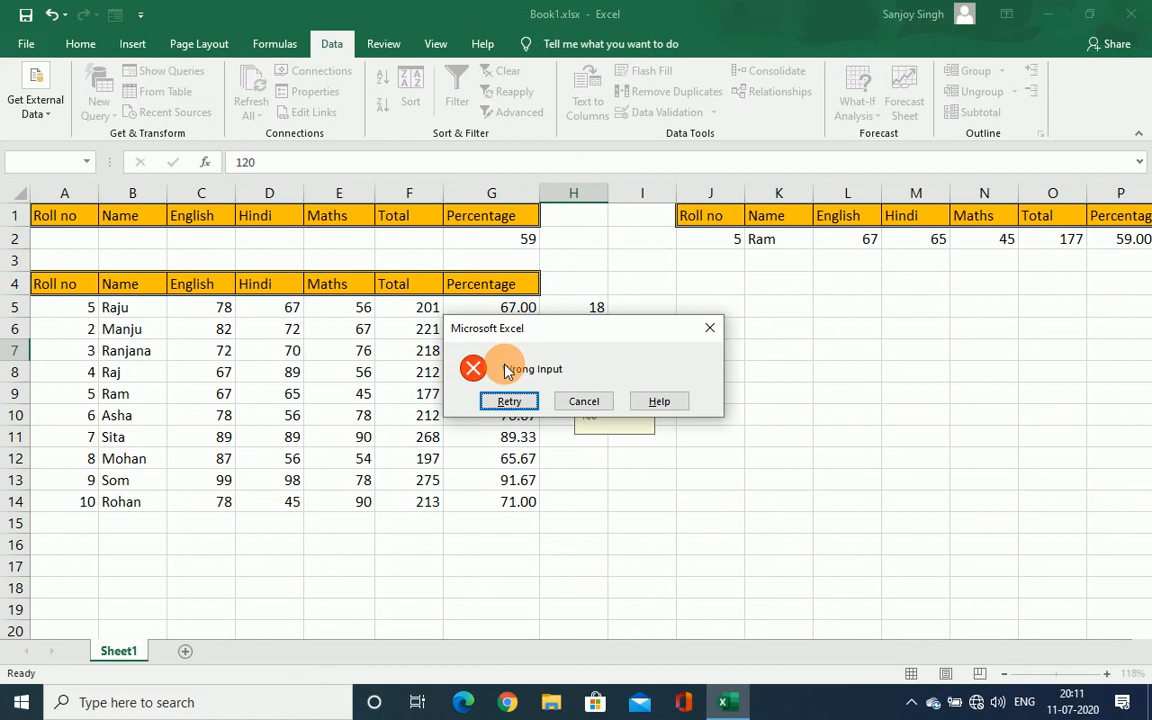
{"action": "left_click", "coordinate": [509, 401]}
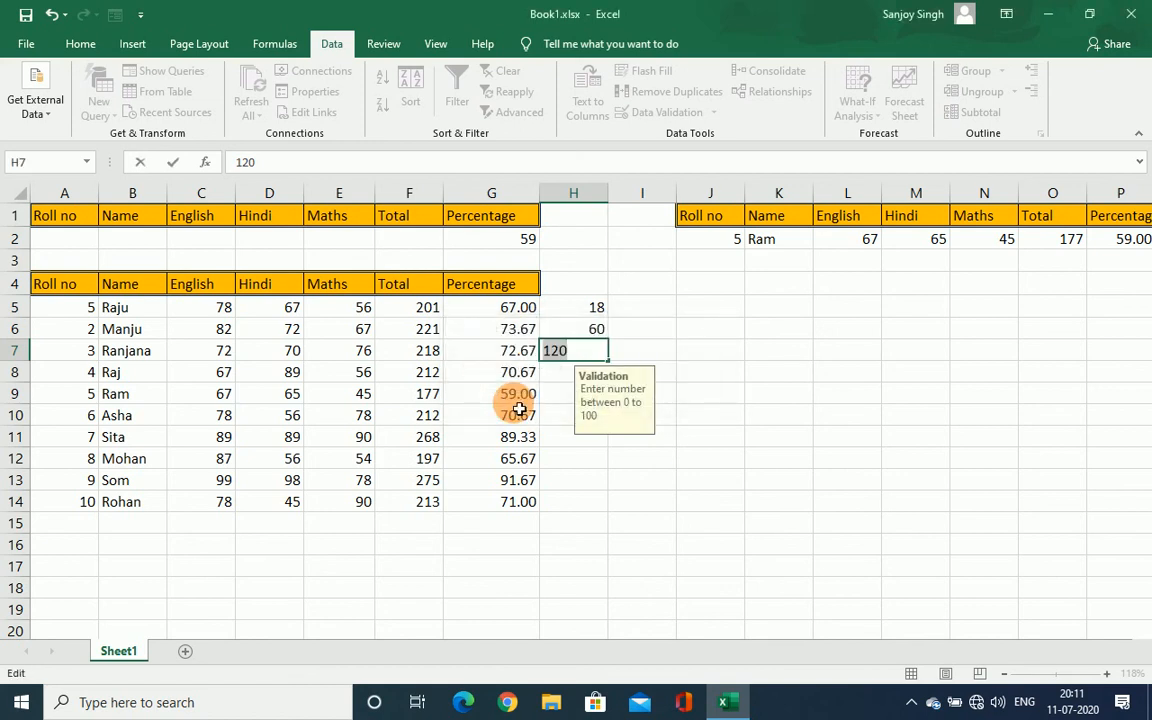
Replace the entry in cell H7 with 100 and commit it
{"action": "key", "text": "BackSpace"}
{"action": "type", "text": "120"}
{"action": "key", "text": "BackSpace"}
{"action": "key", "text": "BackSpace"}
{"action": "type", "text": "00"}
{"action": "key", "text": "Return"}
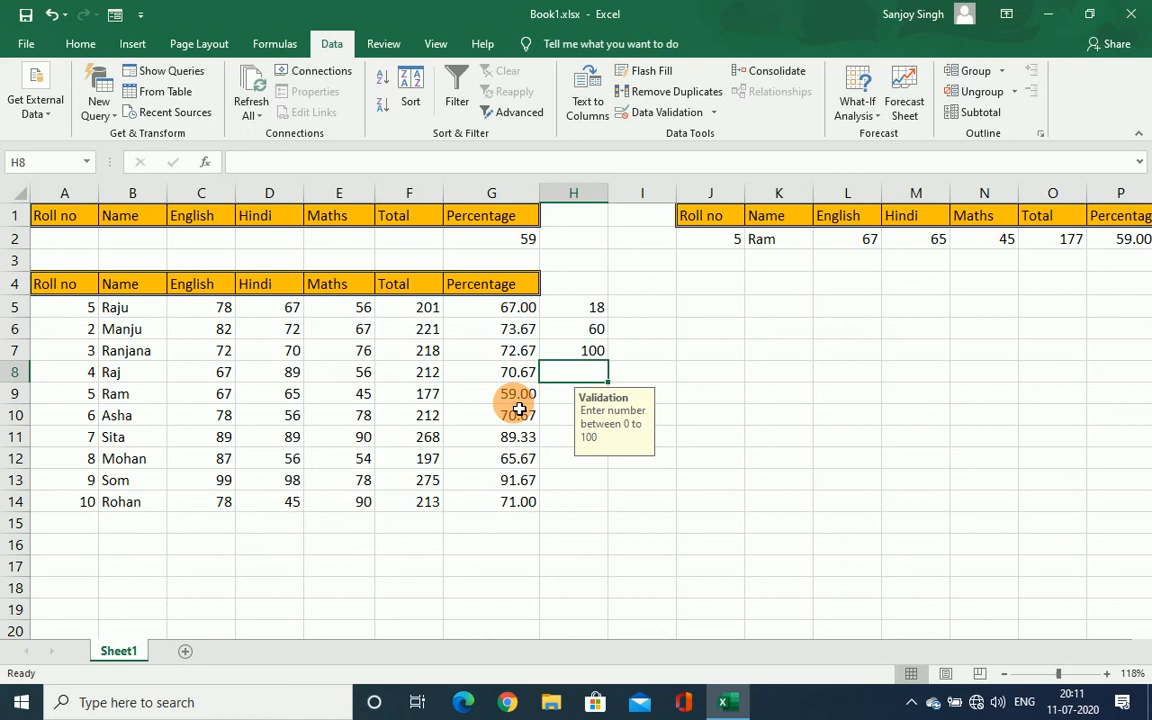